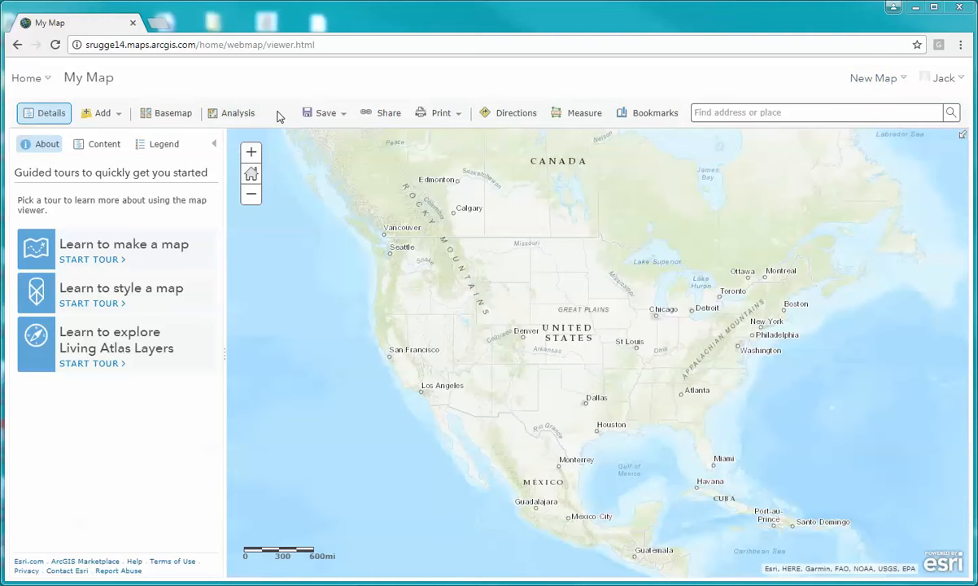
- Start saving the map as a new item, titling it with the author's surname followed by "_Topo_APP"
{"action": "left_click", "coordinate": [342, 116]}
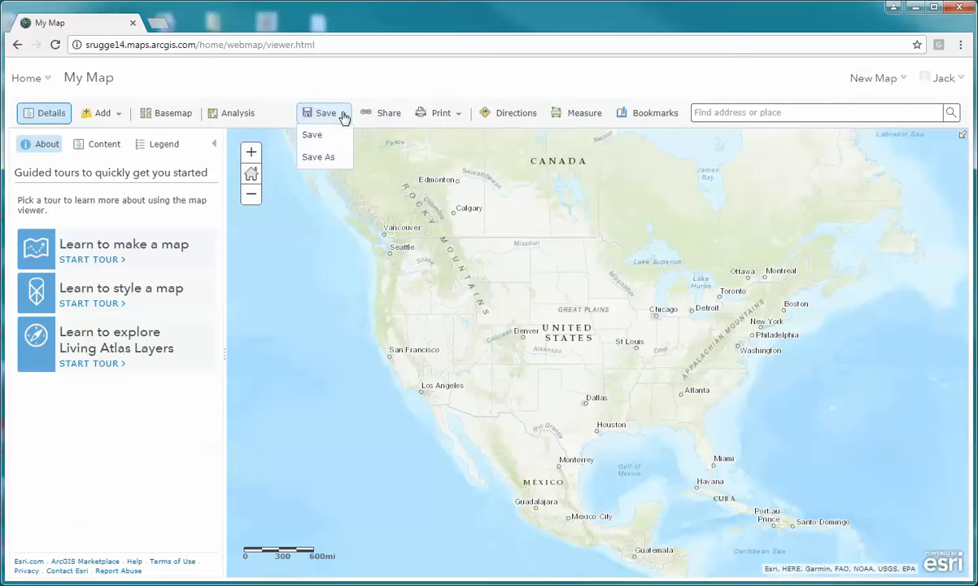
{"action": "left_click", "coordinate": [326, 158]}
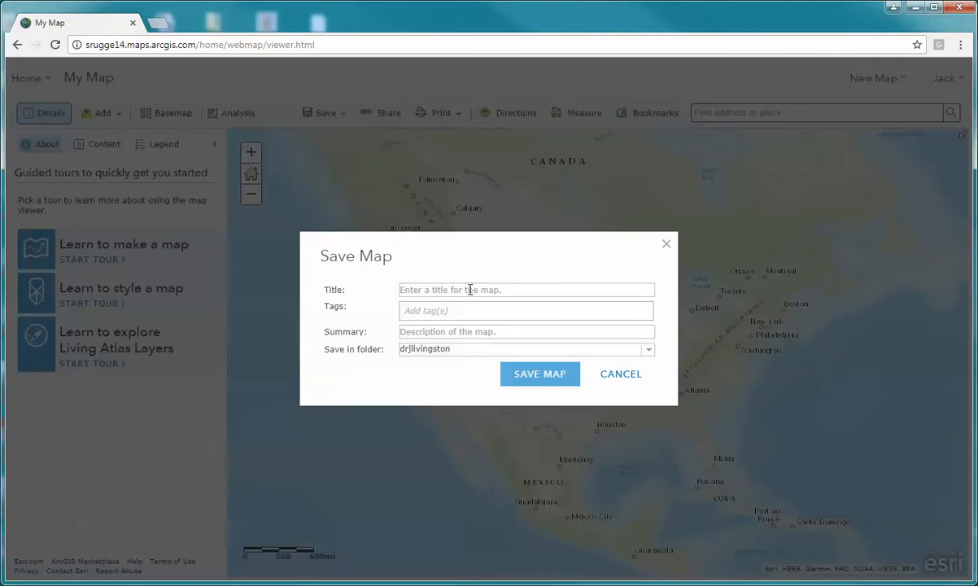
{"action": "left_click", "coordinate": [470, 288]}
{"action": "type", "text": "Li"}
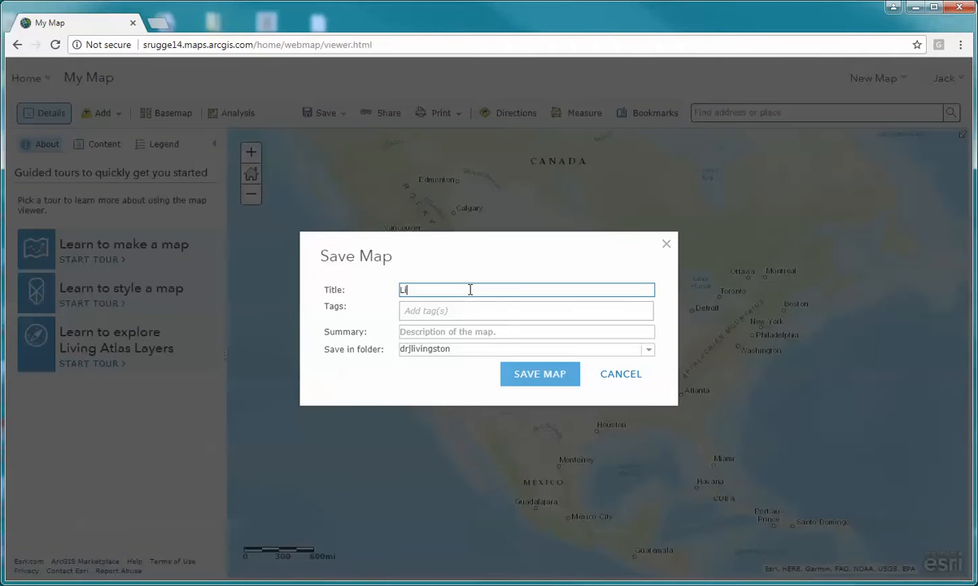
{"action": "type", "text": "vingston_Topo_APP"}
- Add the tag "Topography" to the map and save it
{"action": "left_click", "coordinate": [469, 311]}
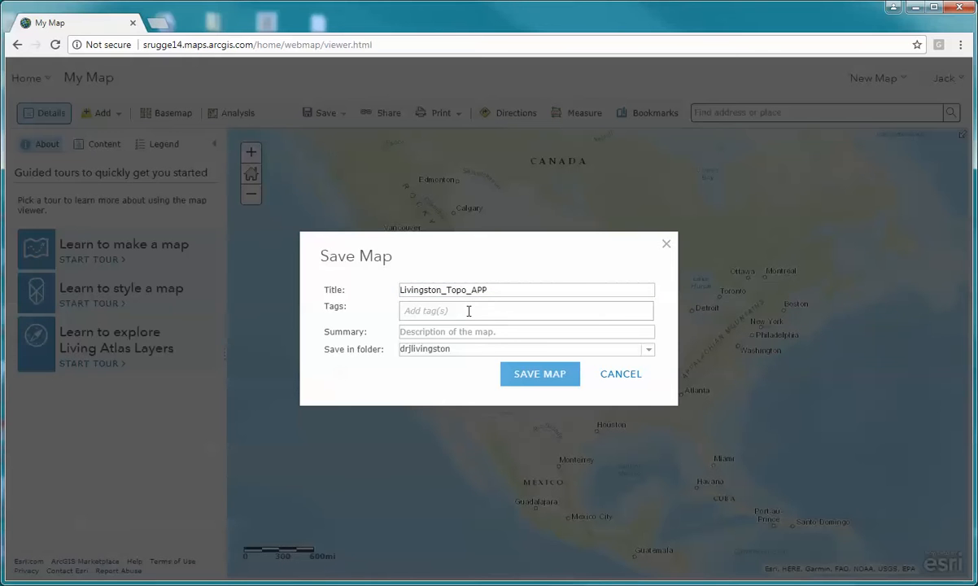
{"action": "type", "text": "Topog"}
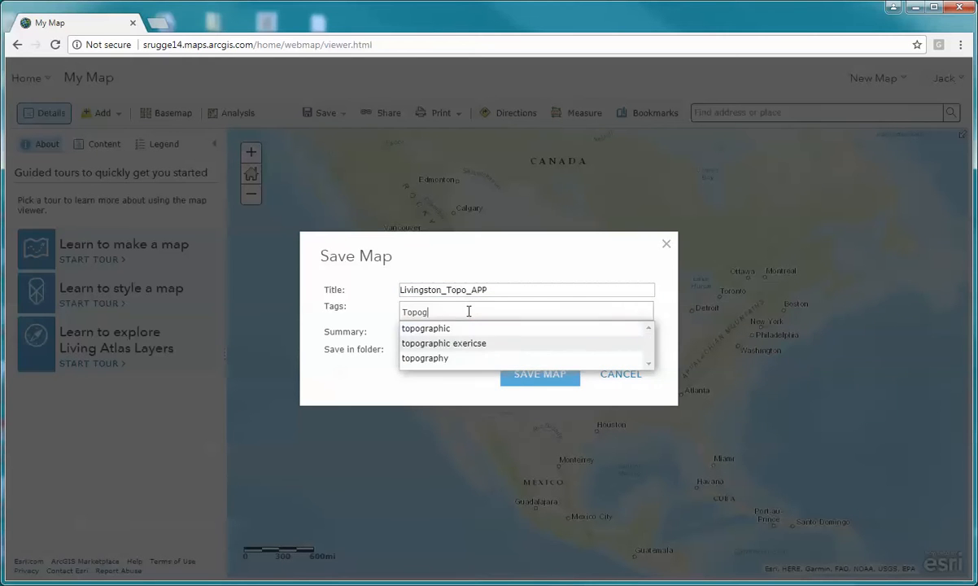
{"action": "type", "text": "raphy"}
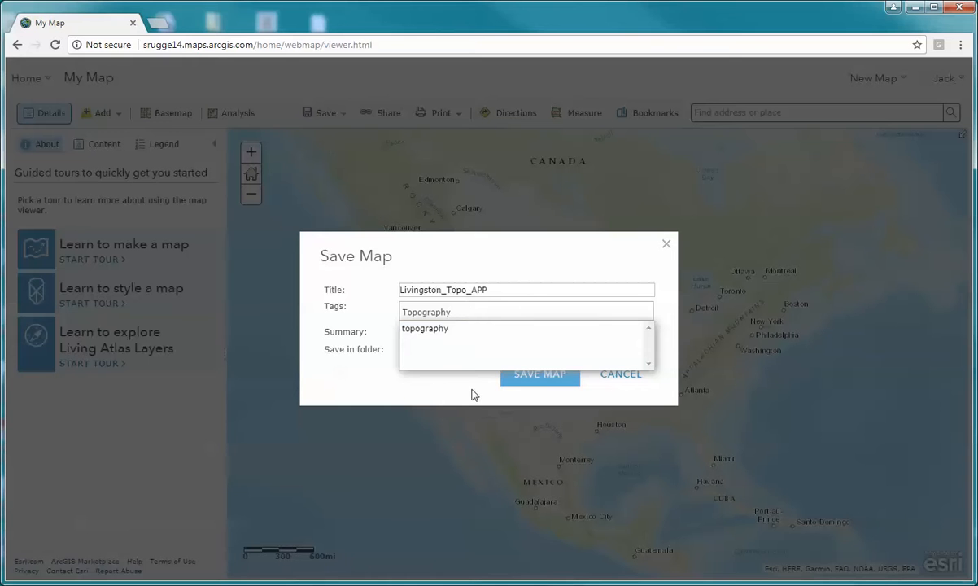
{"action": "key", "text": "Return"}
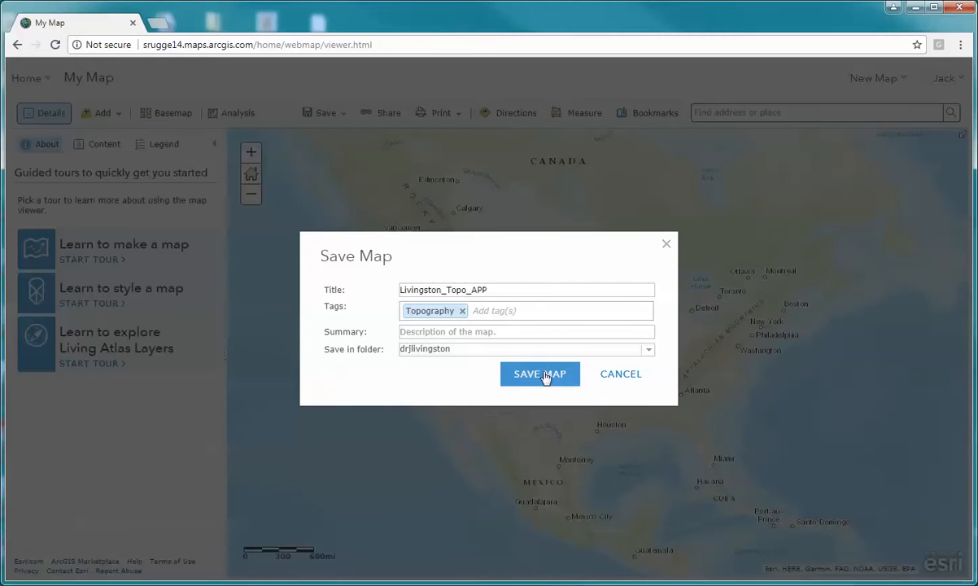
{"action": "left_click", "coordinate": [541, 374]}
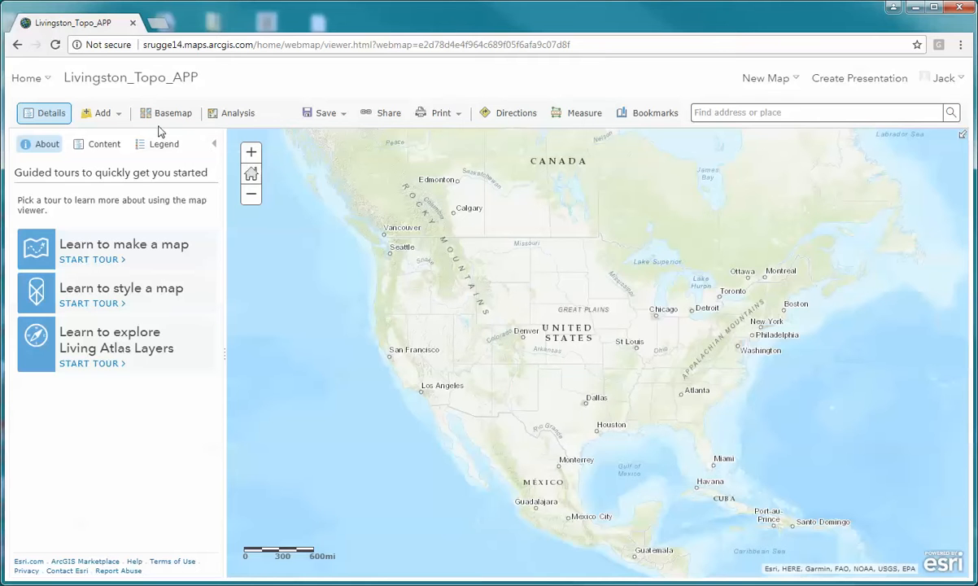
- Search the Living Atlas layers for "DEM"
{"action": "left_click", "coordinate": [121, 116]}
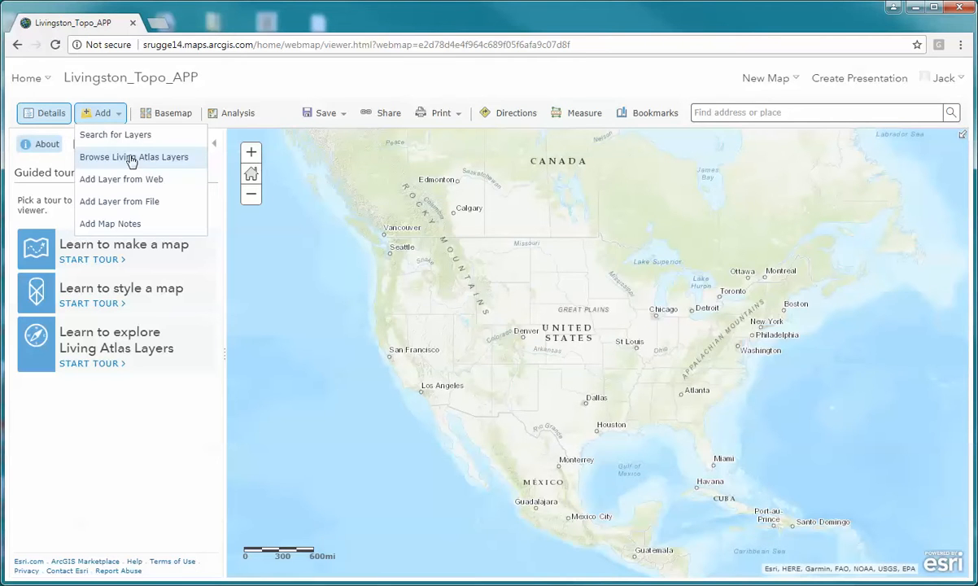
{"action": "left_click", "coordinate": [131, 158]}
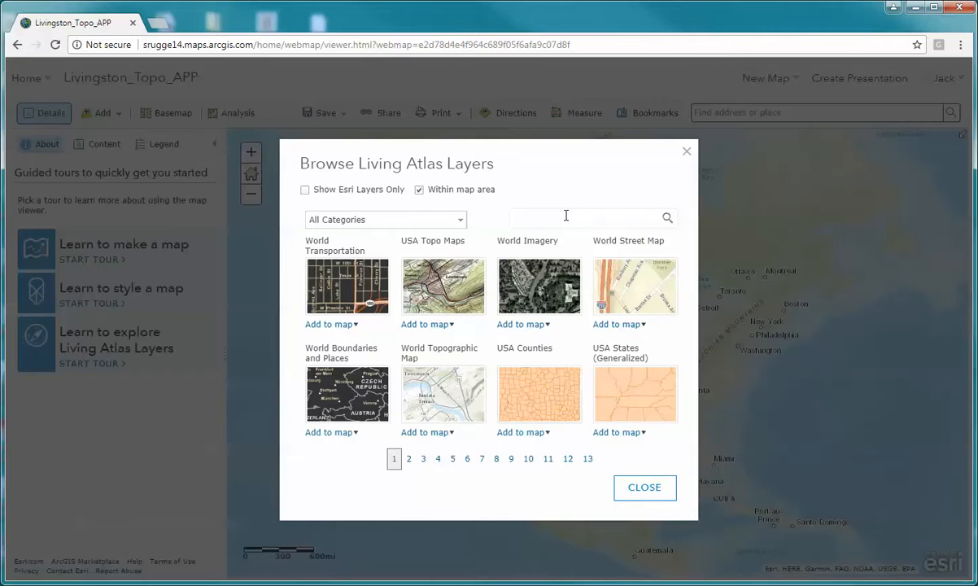
{"action": "left_click", "coordinate": [565, 216]}
{"action": "type", "text": "DEM"}
{"action": "key", "text": "Return"}
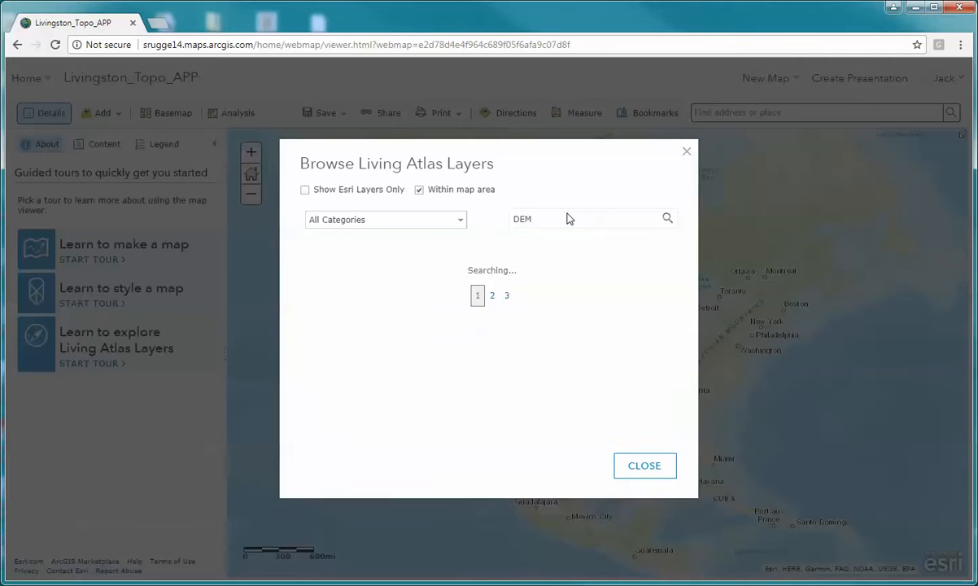
- Add Terrain and Terrain: Slope Map from the search results to the map as layers
{"action": "mouse_move", "coordinate": [443, 310]}
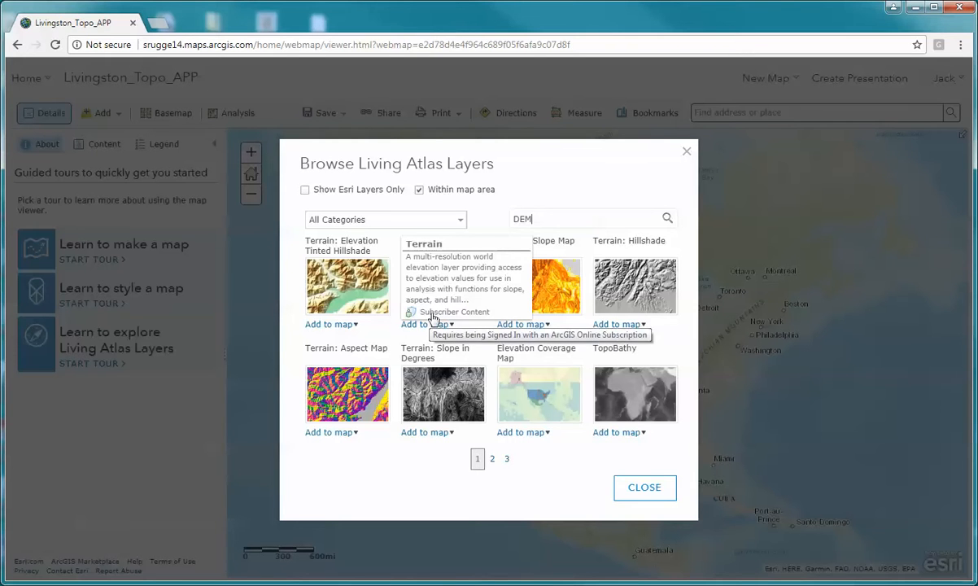
{"action": "left_click", "coordinate": [429, 326]}
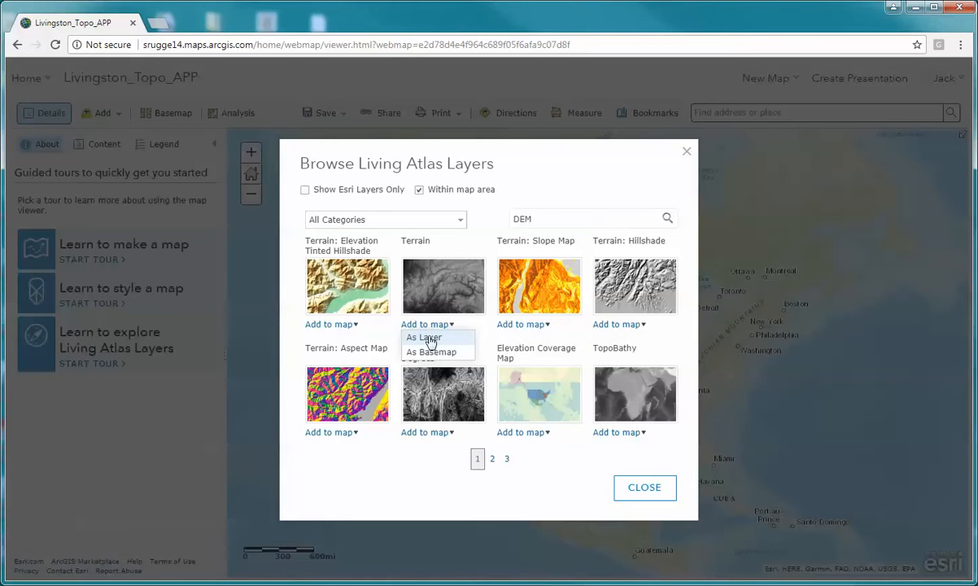
{"action": "left_click", "coordinate": [431, 341]}
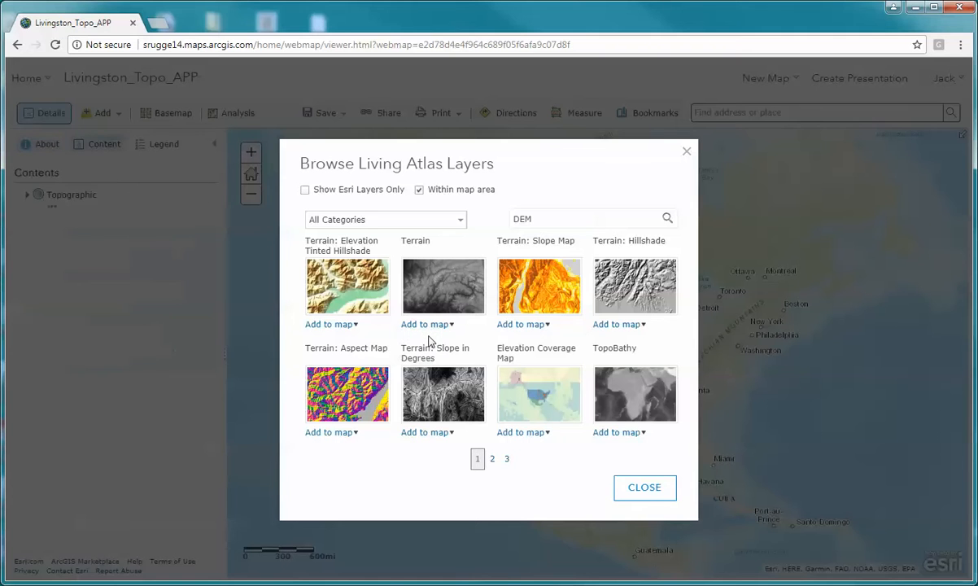
{"action": "left_click", "coordinate": [536, 326]}
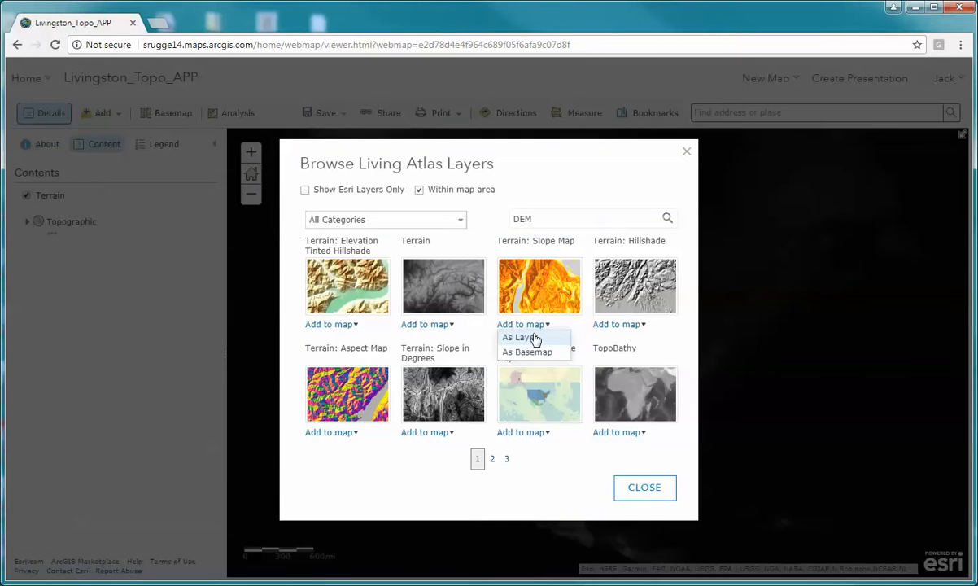
{"action": "left_click", "coordinate": [535, 337]}
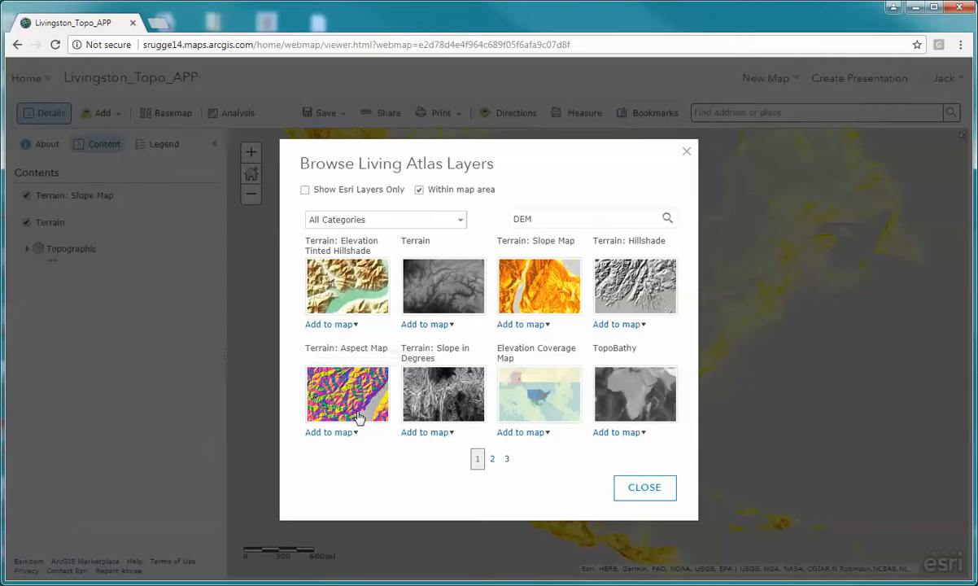
- Add Terrain: Aspect Map and Terrain: Hillshade to the map as layers, and leave the Living Atlas browser
{"action": "left_click", "coordinate": [333, 432]}
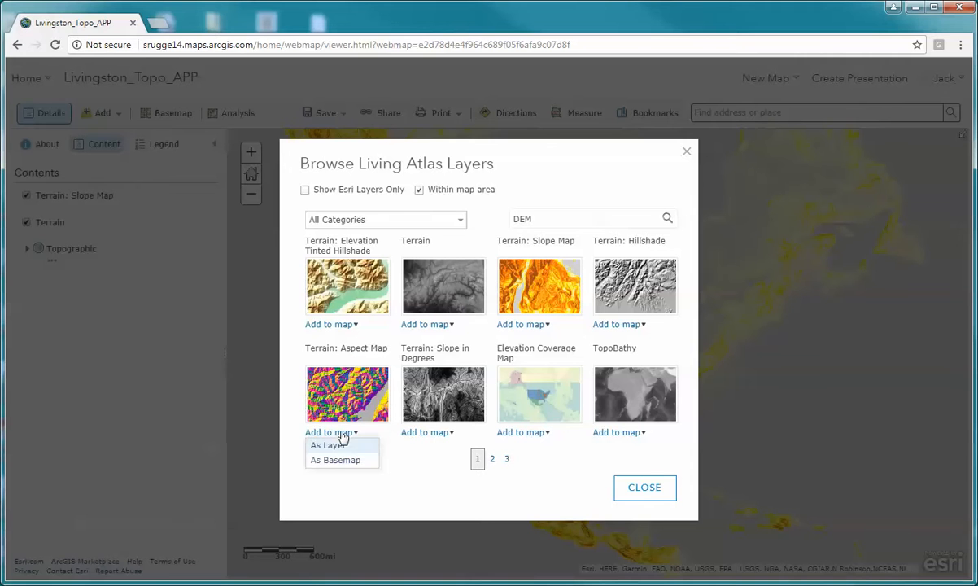
{"action": "left_click", "coordinate": [334, 447]}
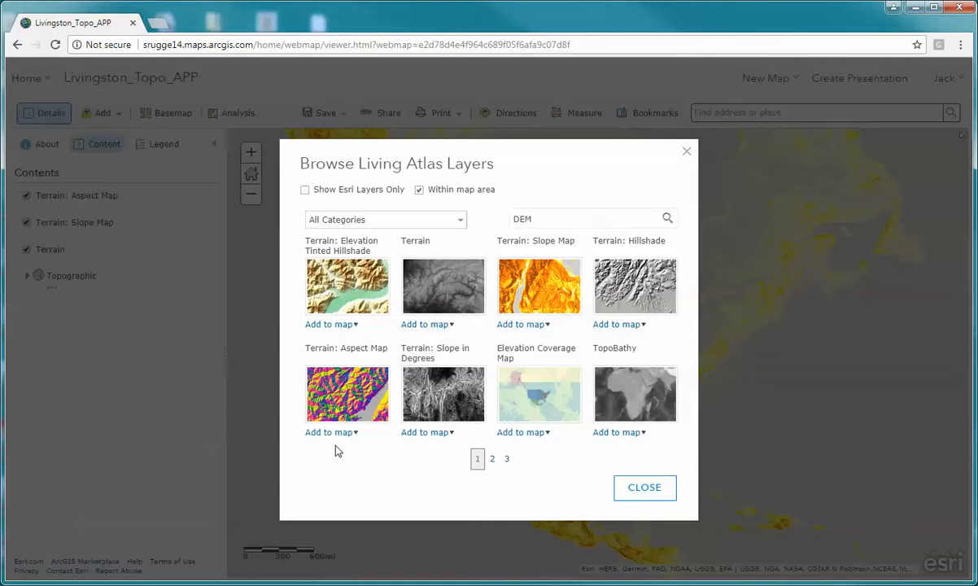
{"action": "left_click", "coordinate": [618, 326]}
{"action": "left_click", "coordinate": [617, 338]}
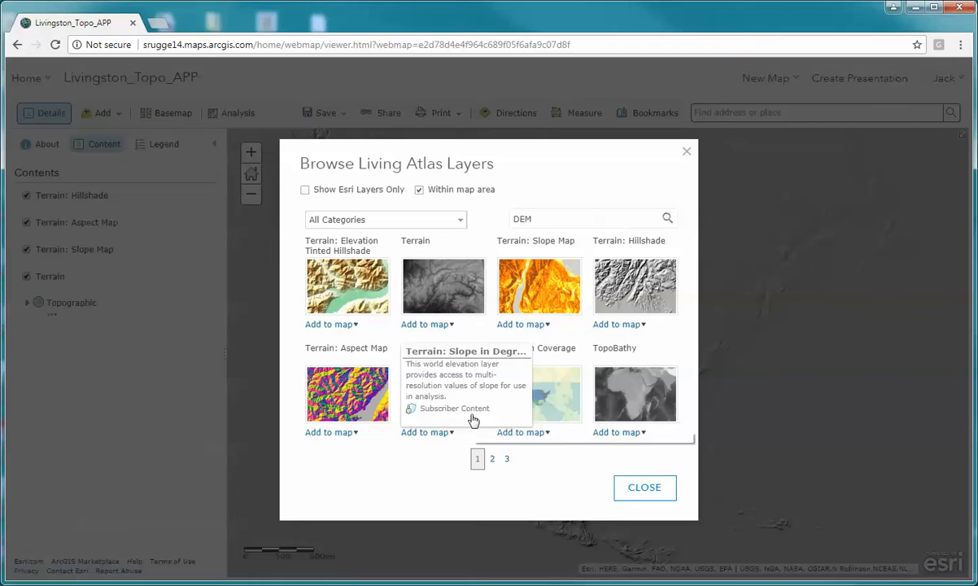
{"action": "left_click", "coordinate": [640, 490]}
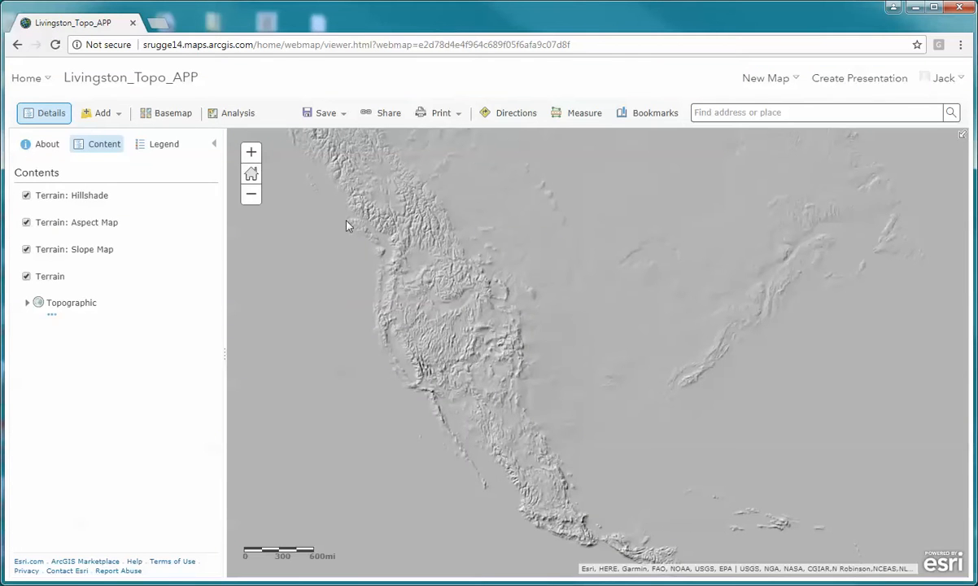
- Turn off the Terrain: Hillshade, Terrain: Aspect Map and Terrain: Slope Map layers, leaving only Terrain displayed above the basemap
{"action": "left_click", "coordinate": [27, 197]}
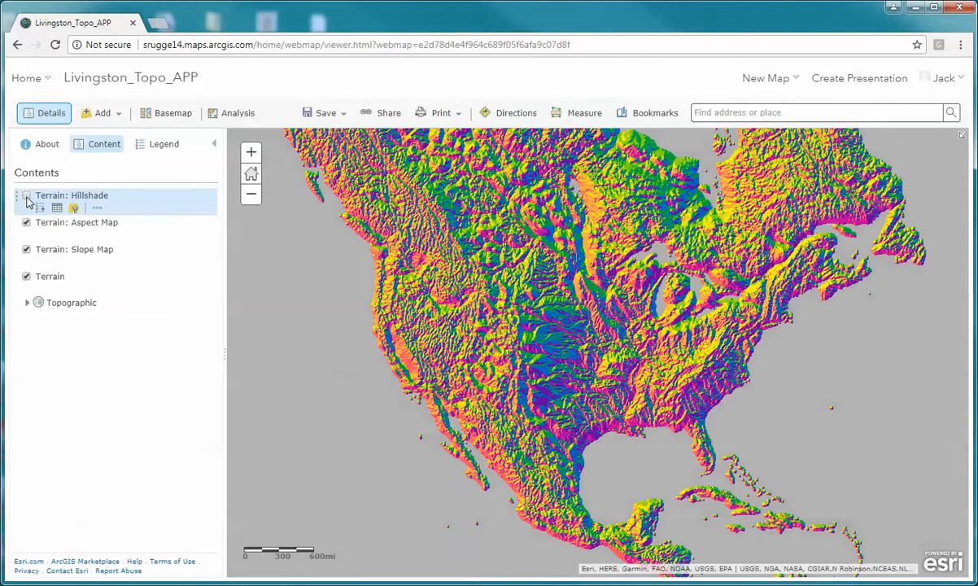
{"action": "left_click", "coordinate": [26, 223]}
{"action": "left_click", "coordinate": [27, 250]}
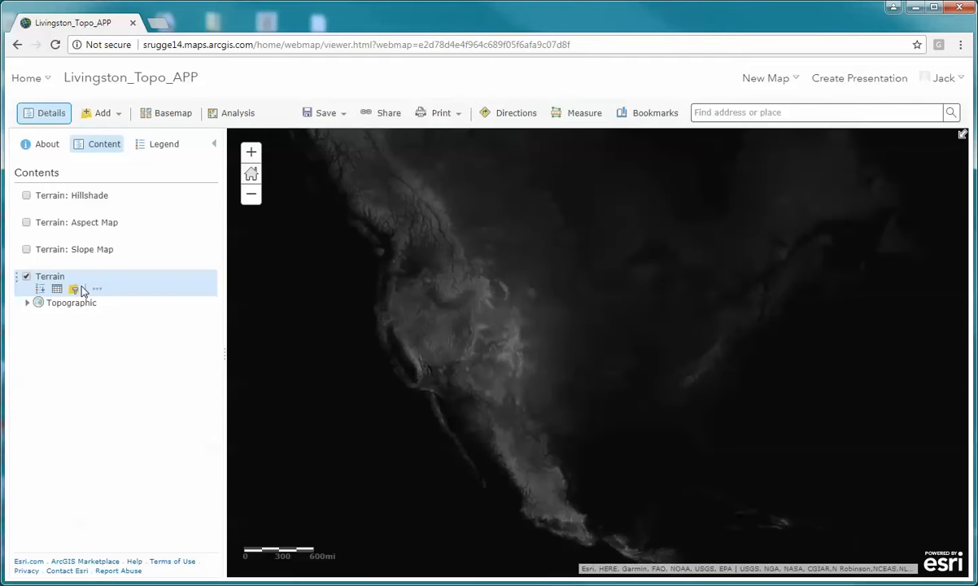
- Examine the Terrain layer's legend and compare its elevation shading across North America, Africa and Asia
{"action": "left_click", "coordinate": [164, 147]}
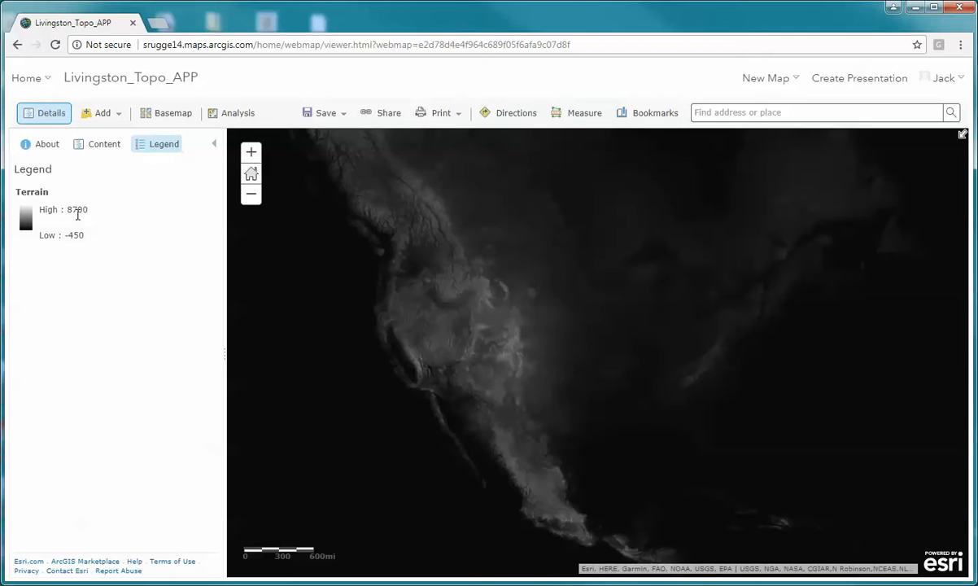
{"action": "scroll", "coordinate": [574, 356], "scroll_direction": "down", "scroll_amount": 1}
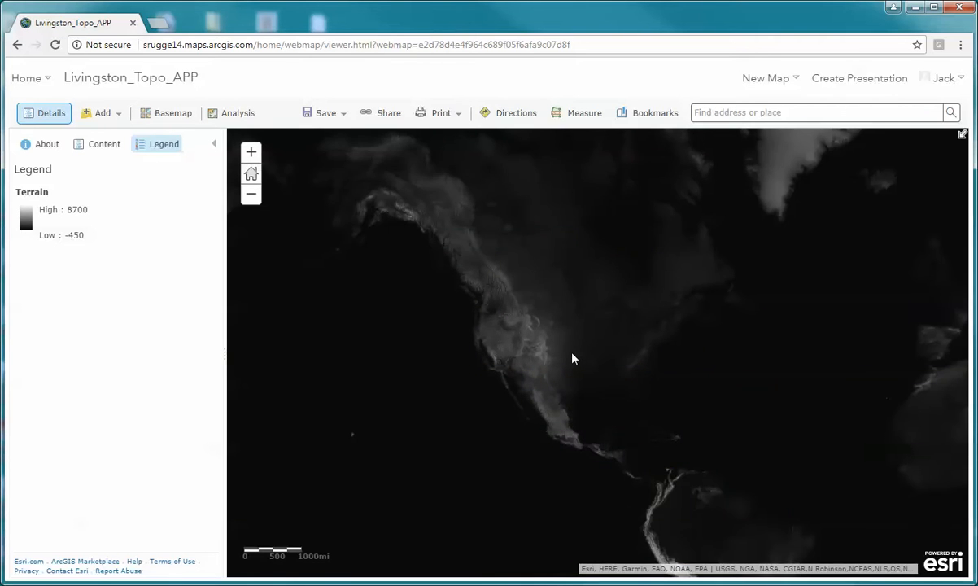
{"action": "left_click_drag", "start_coordinate": [572, 358], "coordinate": [477, 368]}
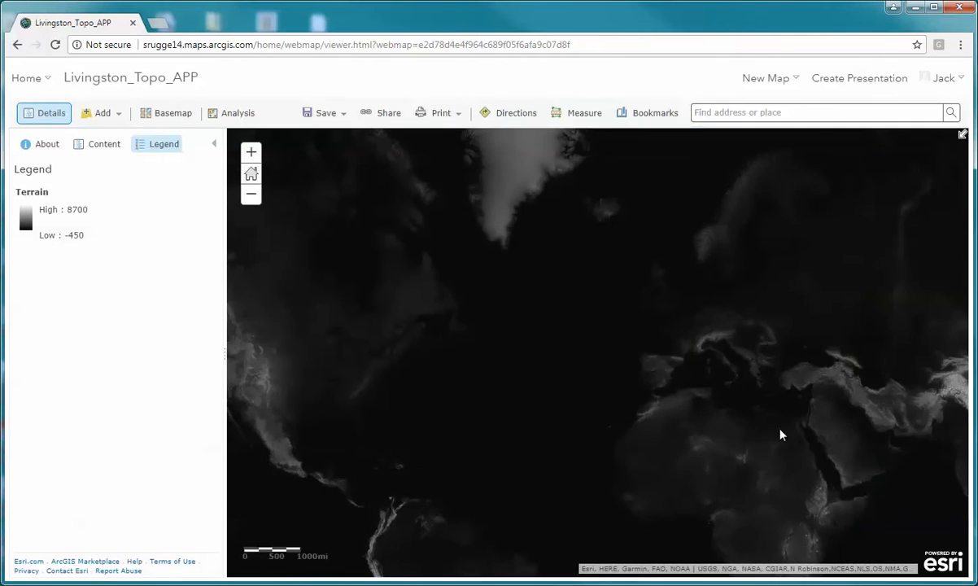
{"action": "left_click_drag", "start_coordinate": [862, 445], "coordinate": [655, 419]}
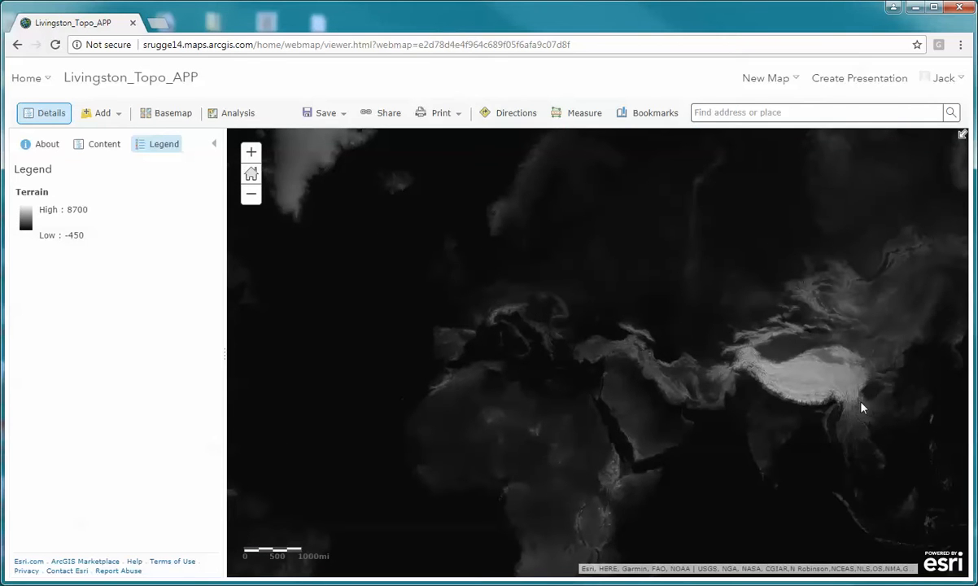
{"action": "left_click_drag", "start_coordinate": [565, 290], "coordinate": [781, 310]}
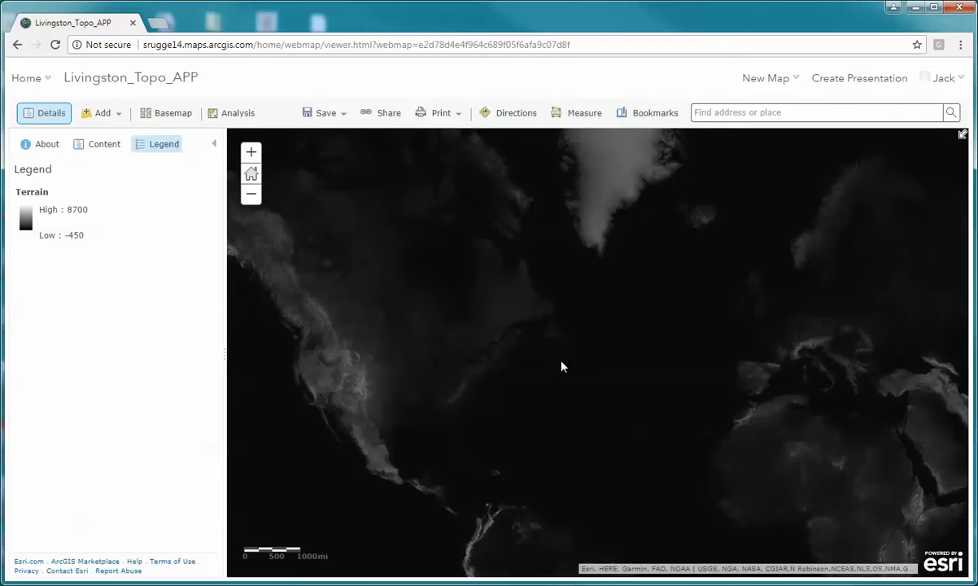
{"action": "left_click_drag", "start_coordinate": [435, 375], "coordinate": [536, 355]}
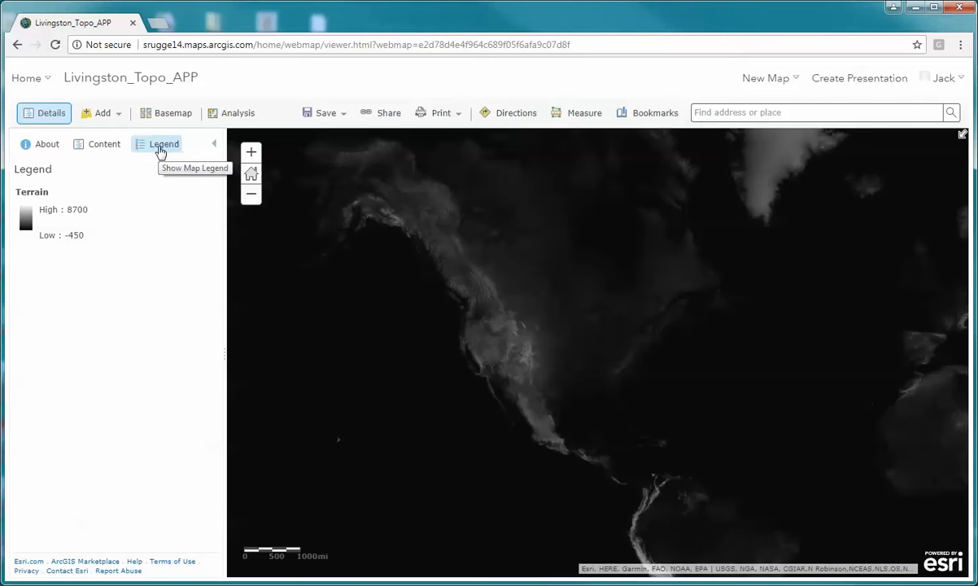
- In the Terrain layer's image display settings, set the stretch type to Minimum and Maximum and enable Dynamic range adjustment
{"action": "left_click", "coordinate": [109, 149]}
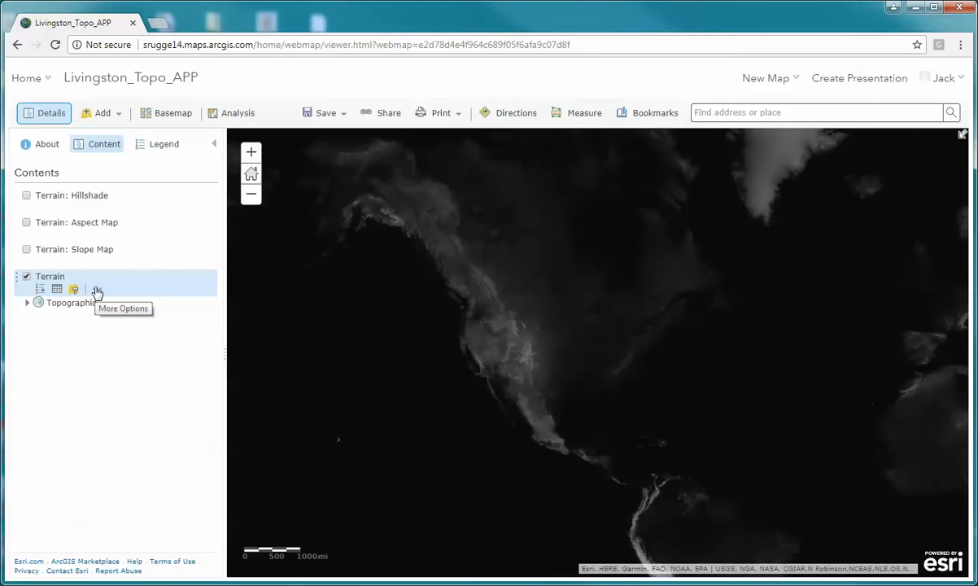
{"action": "left_click", "coordinate": [98, 292]}
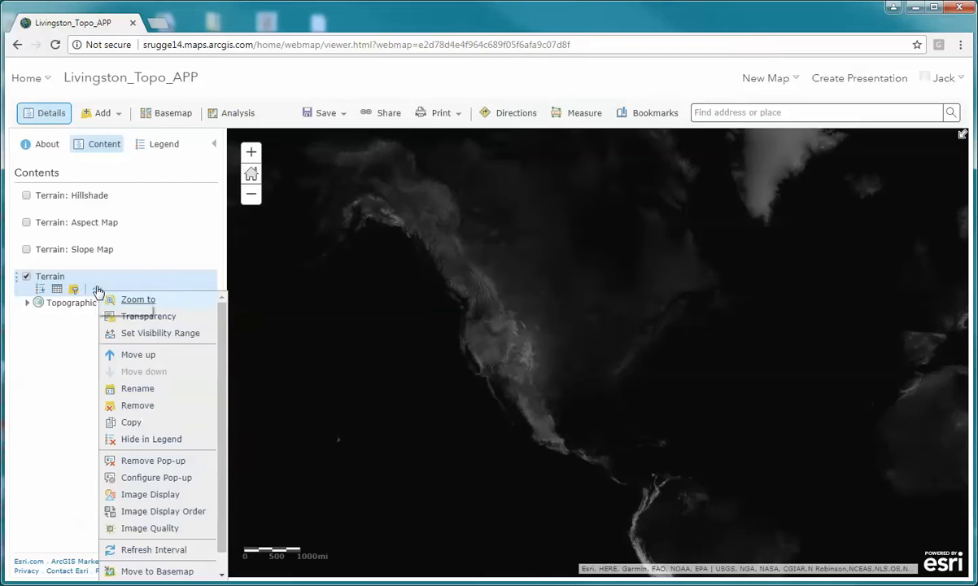
{"action": "left_click", "coordinate": [164, 498]}
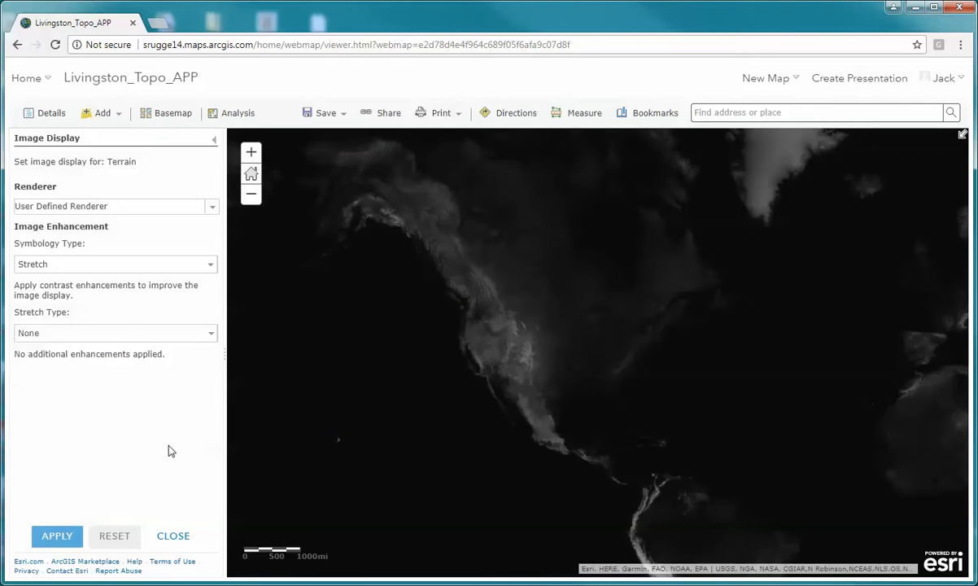
{"action": "left_click", "coordinate": [213, 334]}
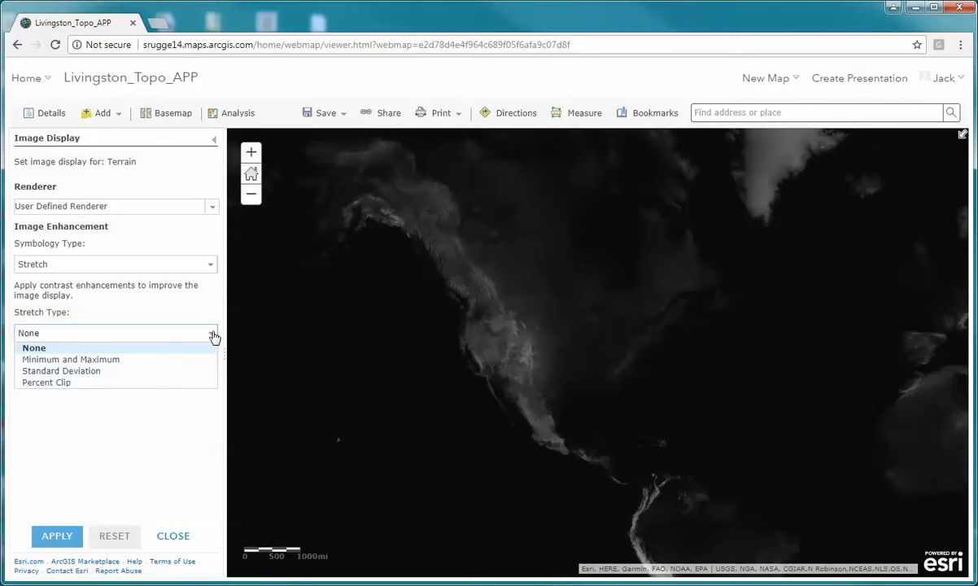
{"action": "left_click", "coordinate": [44, 360]}
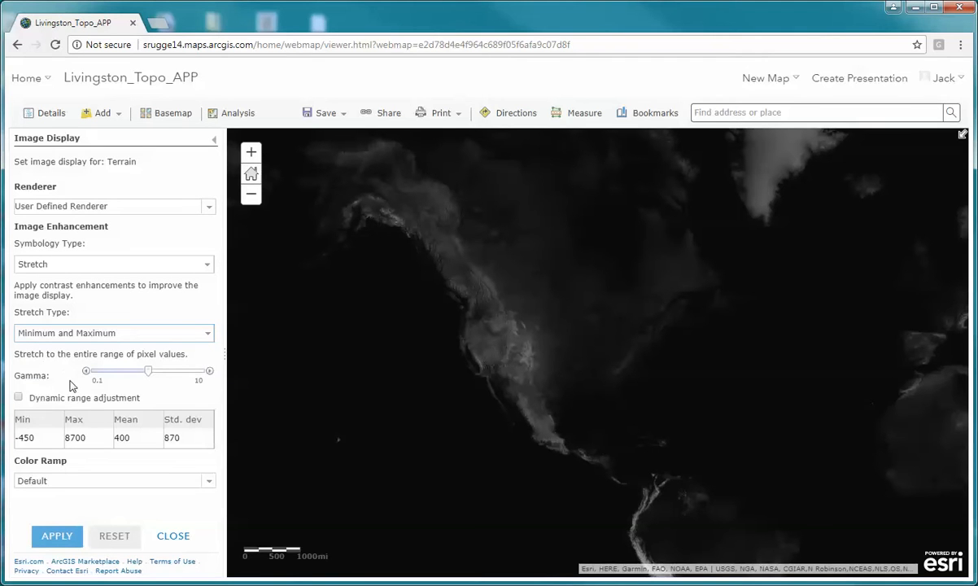
{"action": "left_click", "coordinate": [19, 399]}
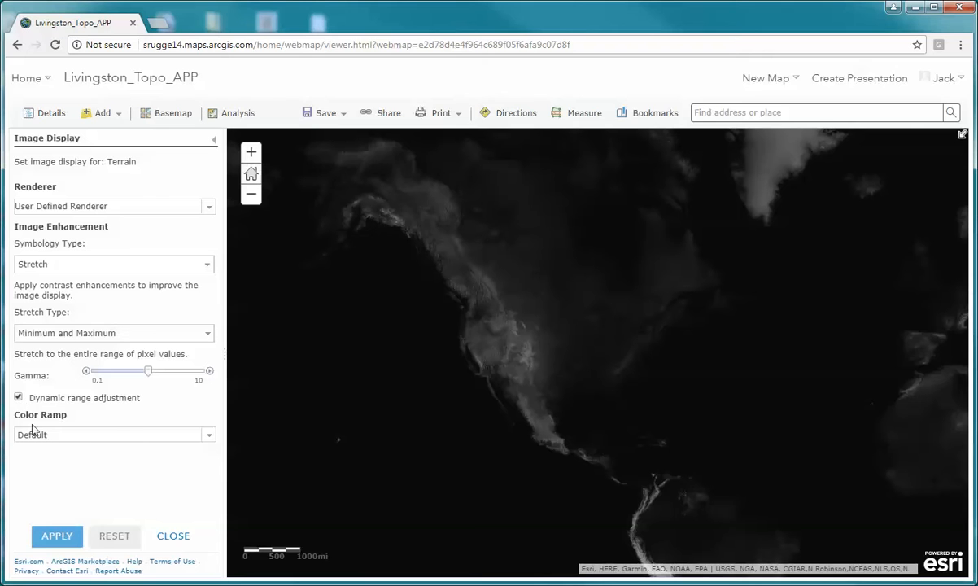
- Apply the multicolor elevation color ramp running from pale teal through green, orange and brown to white to the Terrain layer
{"action": "left_click", "coordinate": [210, 438]}
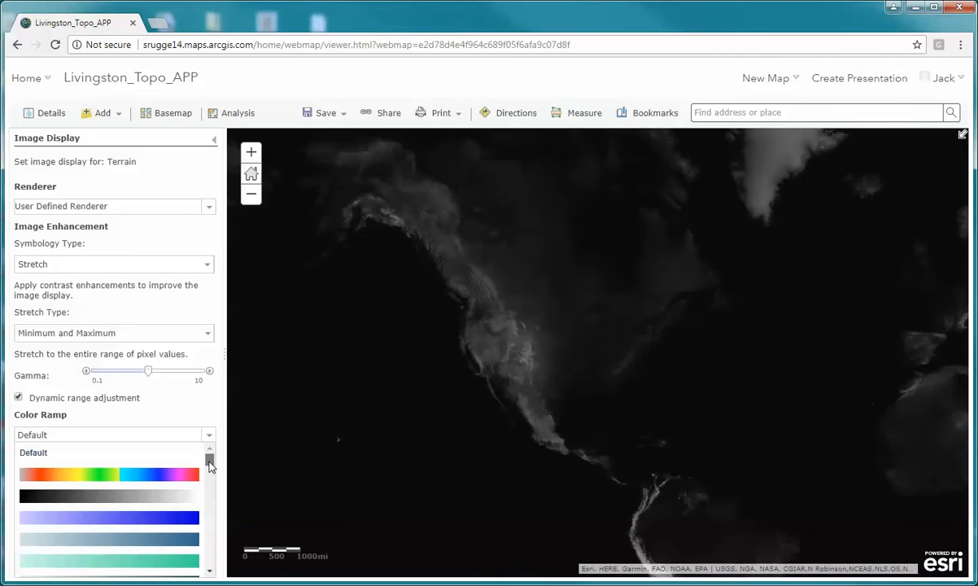
{"action": "left_click_drag", "start_coordinate": [210, 463], "coordinate": [210, 494]}
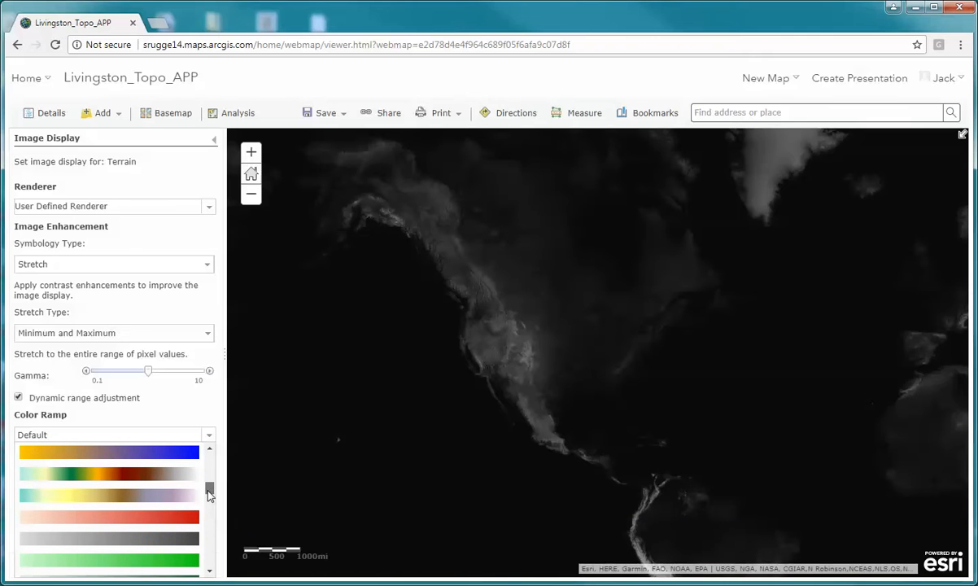
{"action": "left_click", "coordinate": [151, 479]}
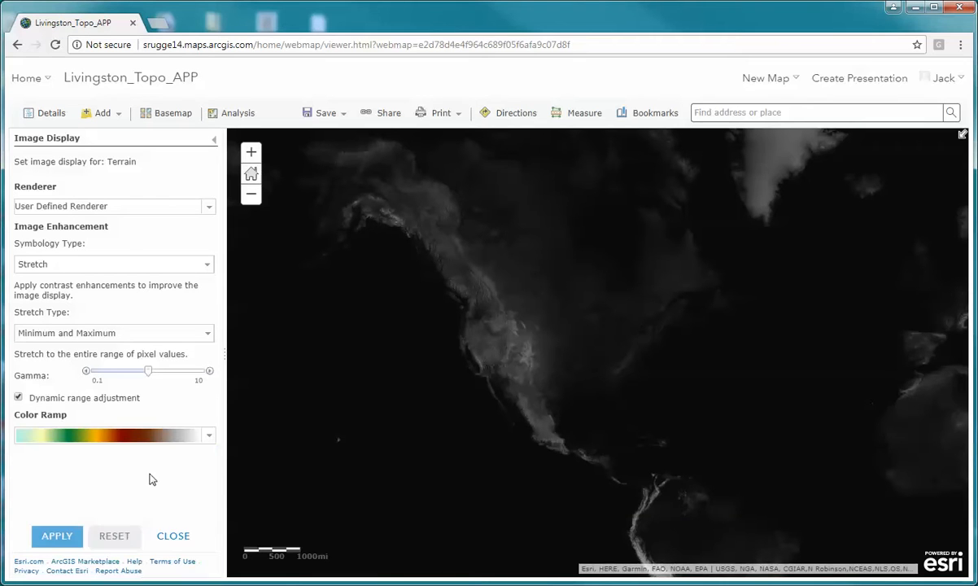
{"action": "left_click", "coordinate": [57, 537]}
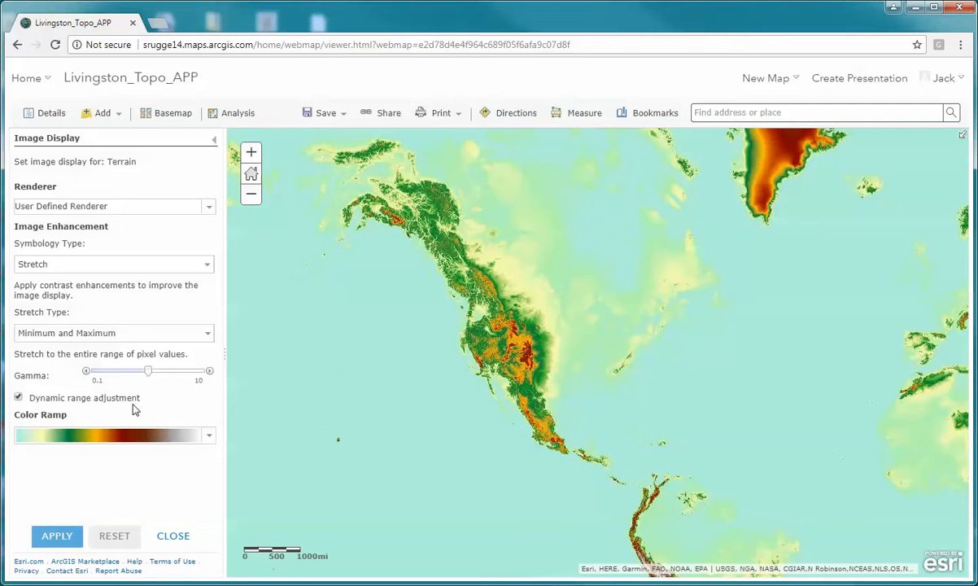
- Keep the Terrain layer's stretch type at Minimum and Maximum and apply the black-to-white color ramp
{"action": "left_click", "coordinate": [208, 337]}
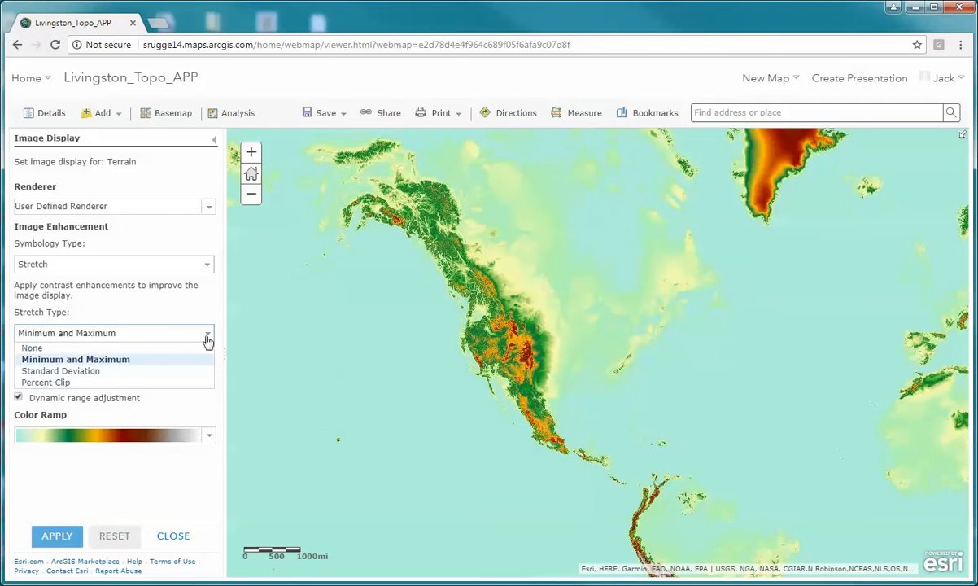
{"action": "left_click", "coordinate": [83, 359]}
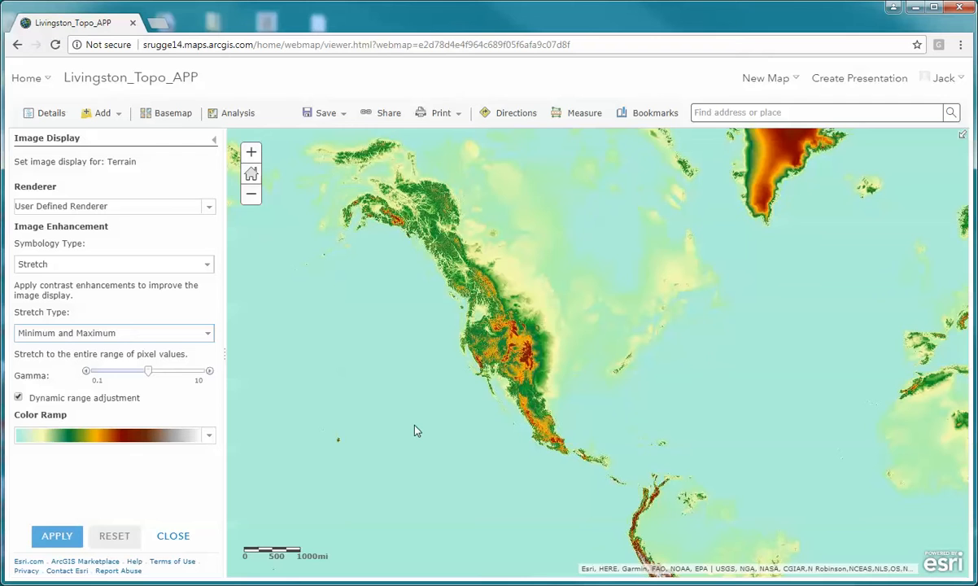
{"action": "left_click", "coordinate": [210, 439]}
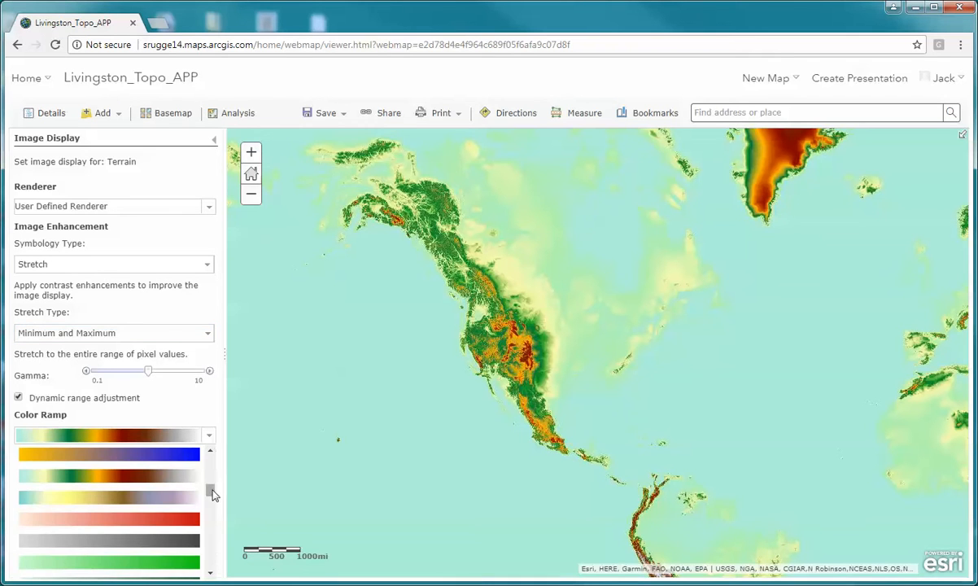
{"action": "left_click_drag", "start_coordinate": [213, 495], "coordinate": [212, 467]}
{"action": "left_click", "coordinate": [186, 485]}
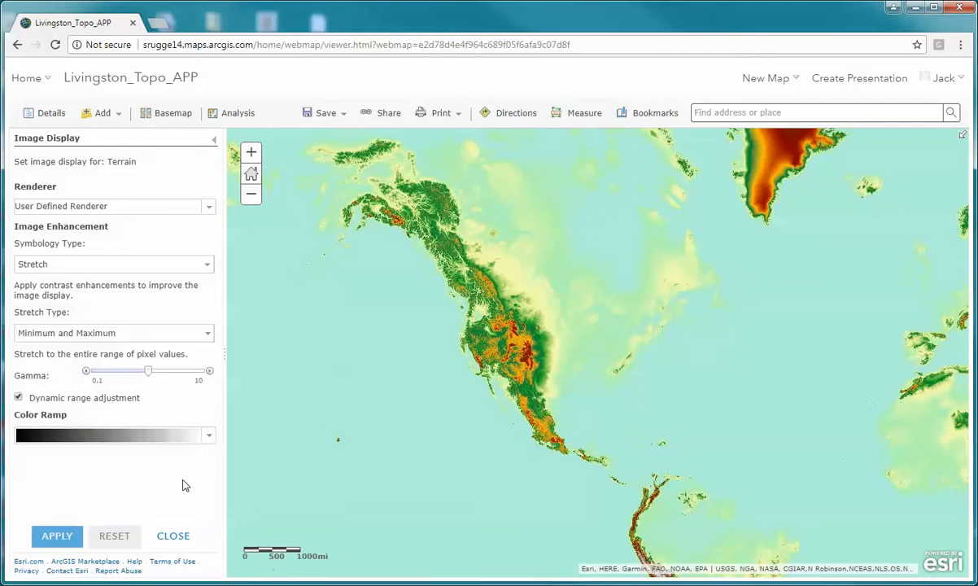
{"action": "left_click", "coordinate": [67, 537]}
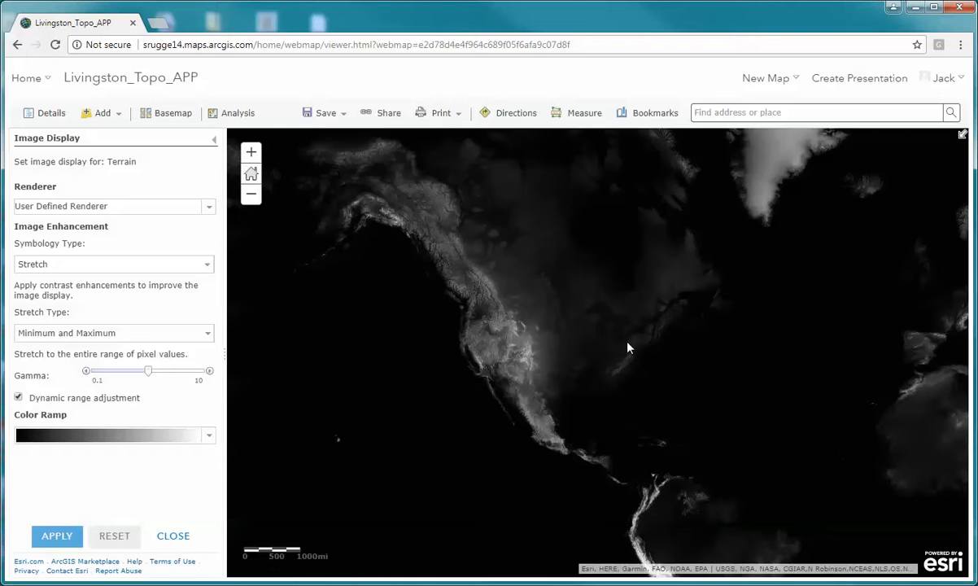
- Find Slippery Rock, PA, USA on the map, view the surrounding terrain shading, and close the Terrain image display settings
{"action": "scroll", "coordinate": [617, 358], "scroll_direction": "up", "scroll_amount": 2}
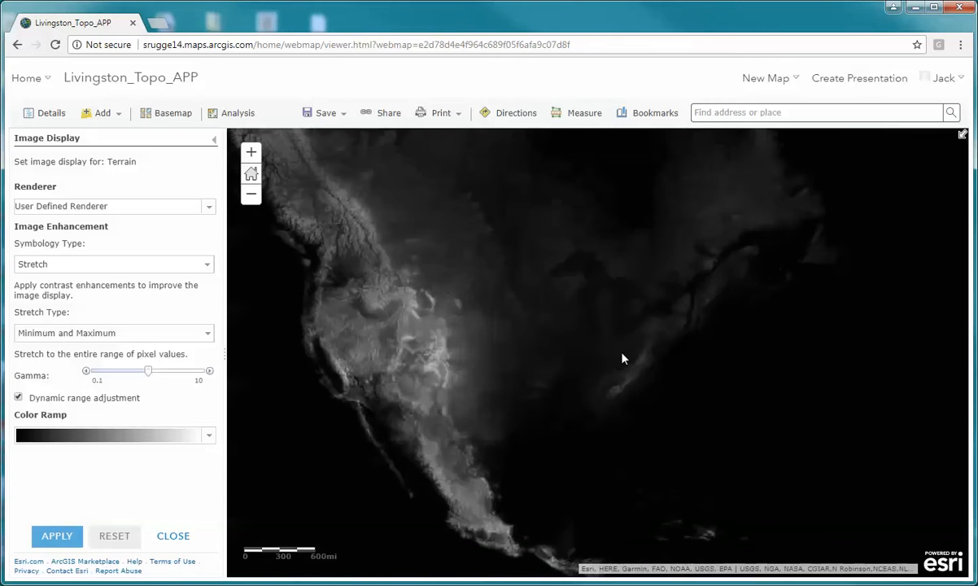
{"action": "scroll", "coordinate": [622, 358], "scroll_direction": "up", "scroll_amount": 1}
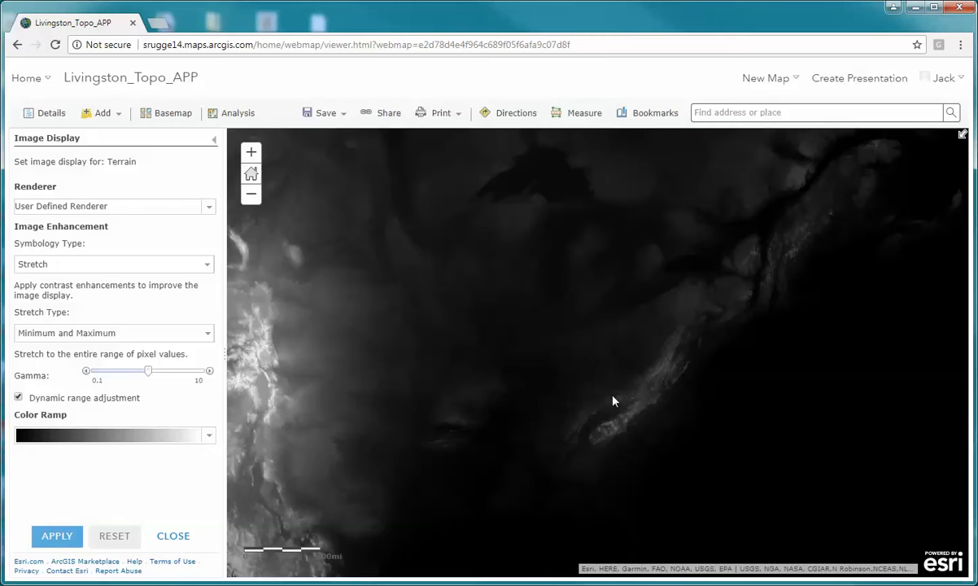
{"action": "scroll", "coordinate": [614, 400], "scroll_direction": "up", "scroll_amount": 2}
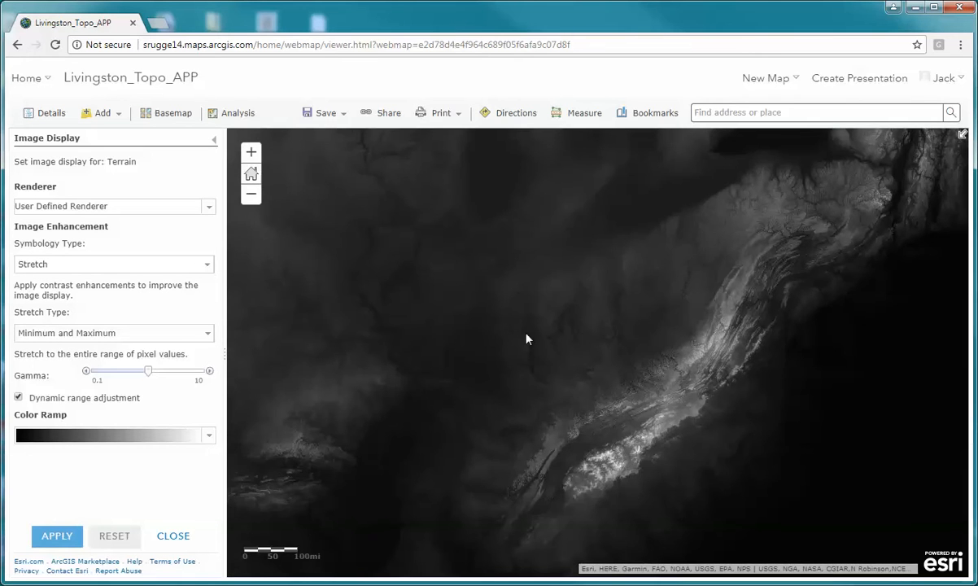
{"action": "left_click_drag", "start_coordinate": [514, 392], "coordinate": [655, 356]}
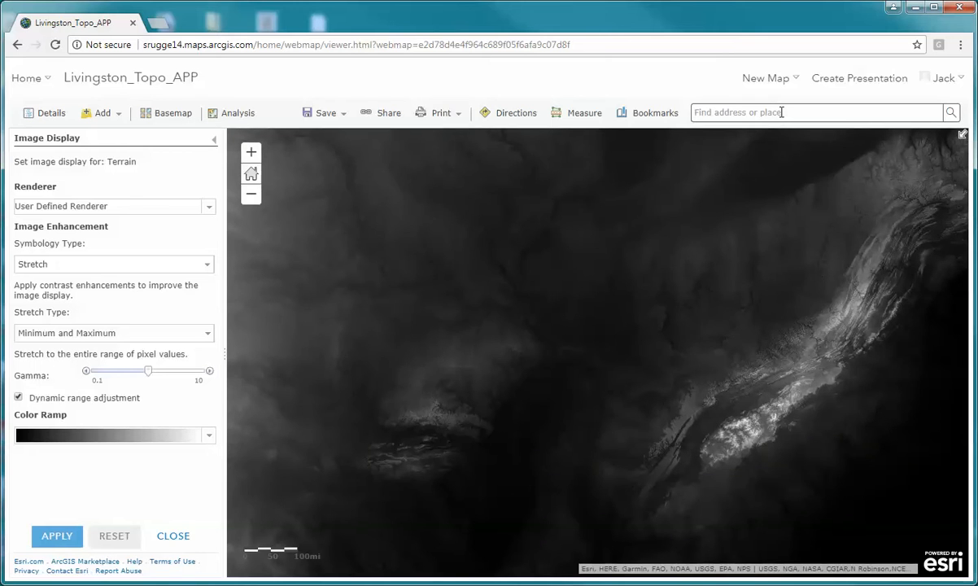
{"action": "type", "text": "Slippery Rock"}
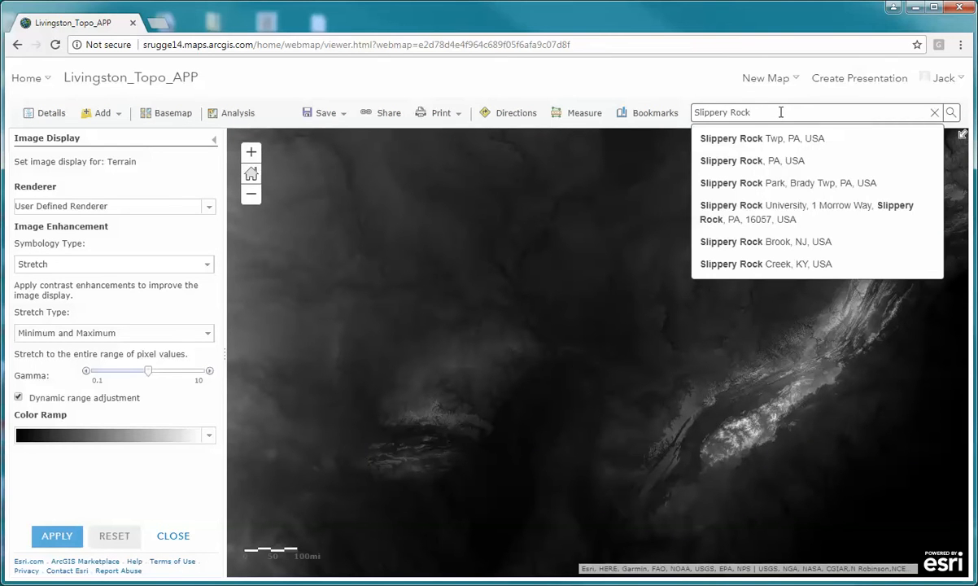
{"action": "left_click", "coordinate": [775, 160]}
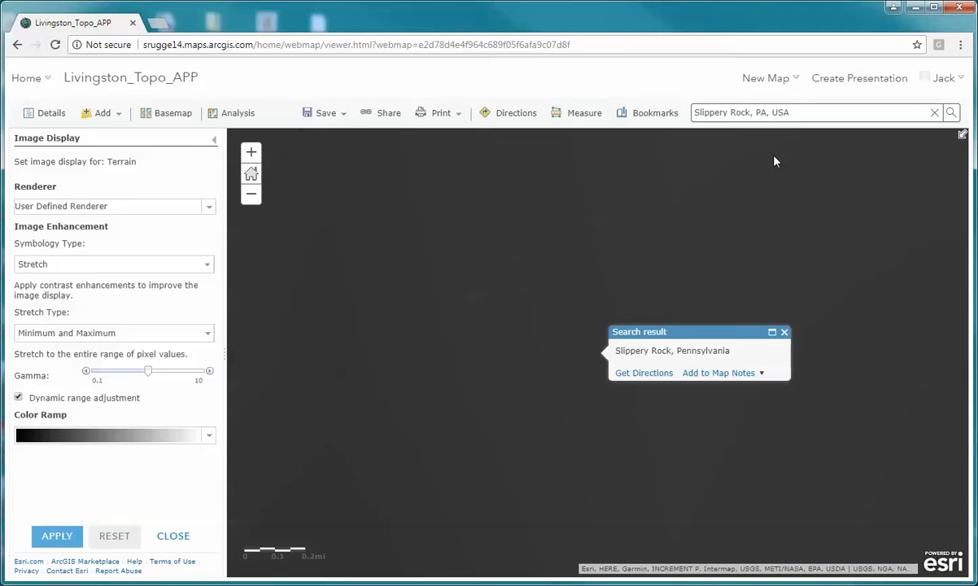
{"action": "scroll", "coordinate": [582, 422], "scroll_direction": "down", "scroll_amount": 1}
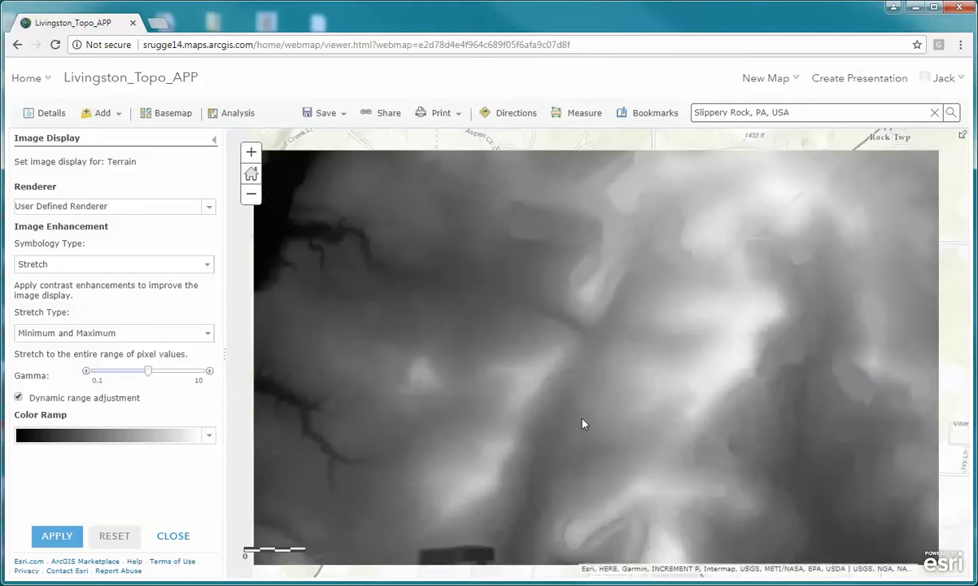
{"action": "scroll", "coordinate": [537, 420], "scroll_direction": "down", "scroll_amount": 1}
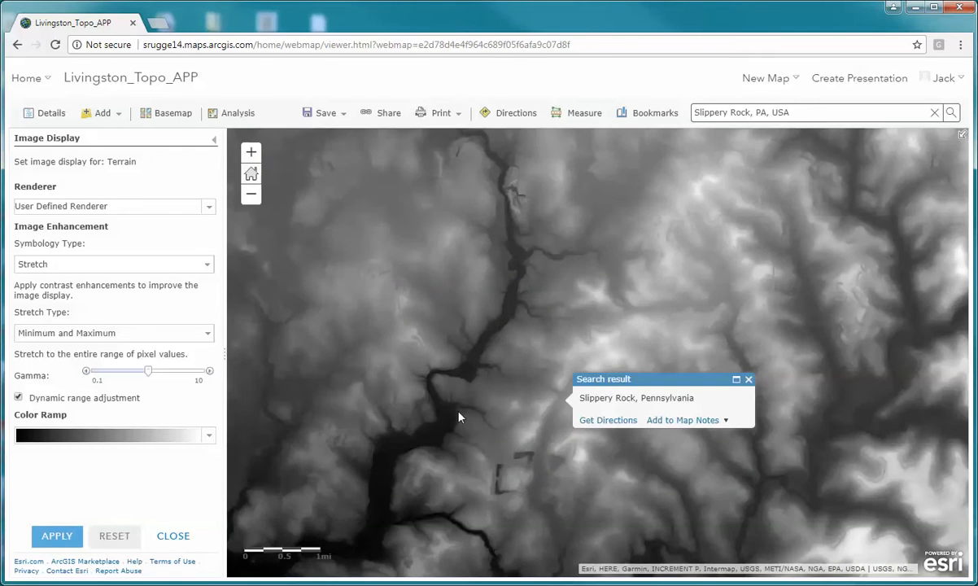
{"action": "left_click_drag", "start_coordinate": [458, 415], "coordinate": [550, 308]}
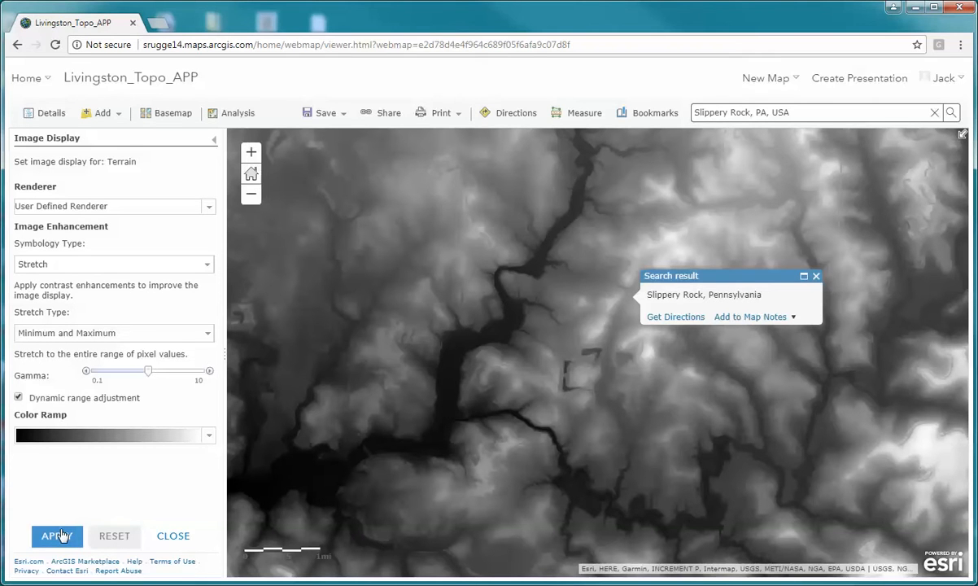
{"action": "left_click", "coordinate": [175, 536]}
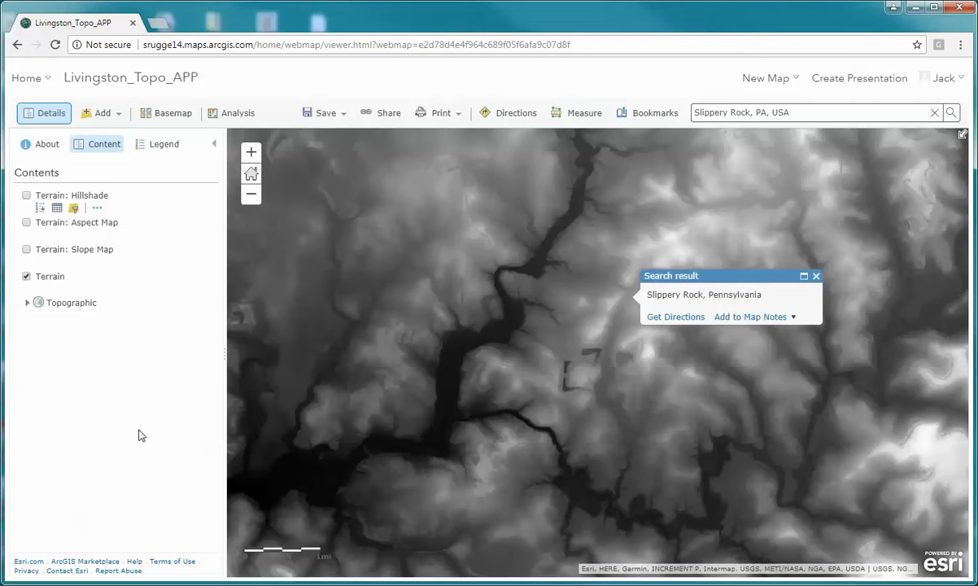
- Inspect the elevation, slope, aspect and source at three points south of Slippery Rock, ending at the cluster of small mounds
{"action": "left_click", "coordinate": [669, 367]}
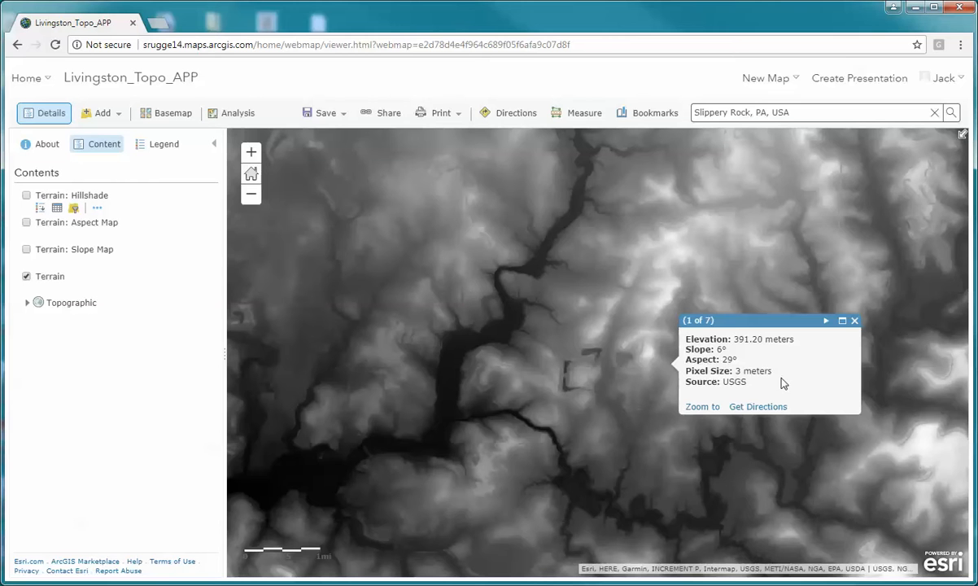
{"action": "left_click", "coordinate": [855, 322]}
{"action": "scroll", "coordinate": [631, 379], "scroll_direction": "up", "scroll_amount": 1}
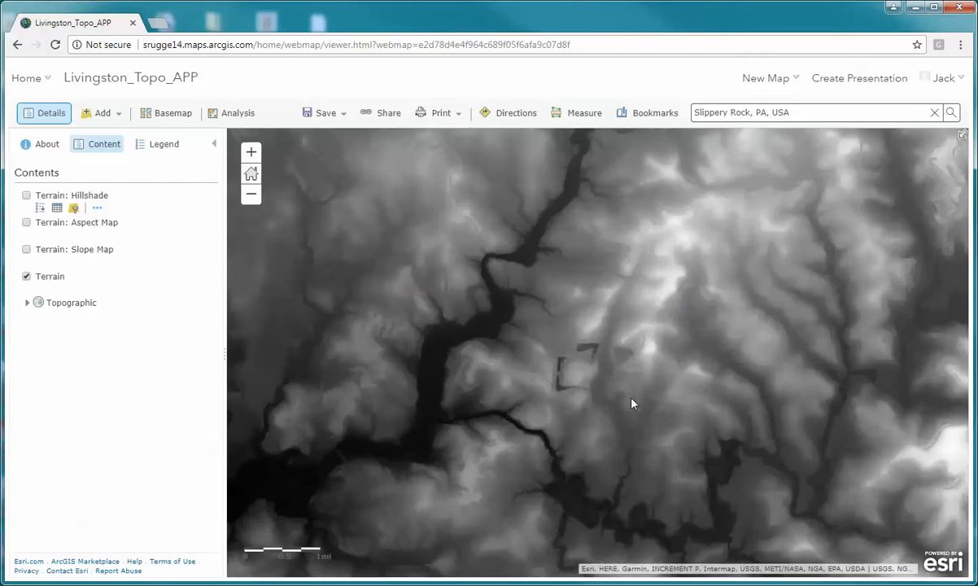
{"action": "scroll", "coordinate": [630, 491], "scroll_direction": "up", "scroll_amount": 1}
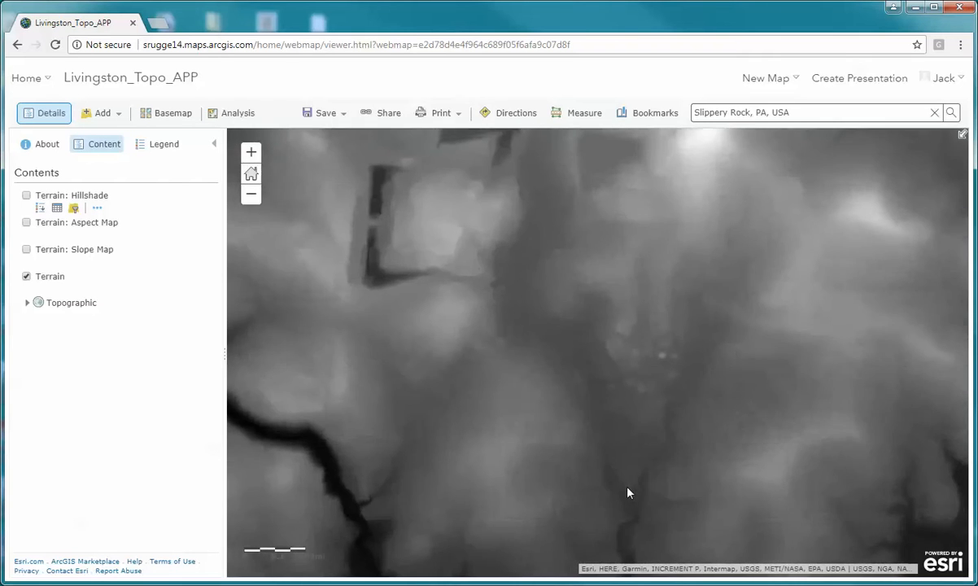
{"action": "left_click", "coordinate": [659, 380]}
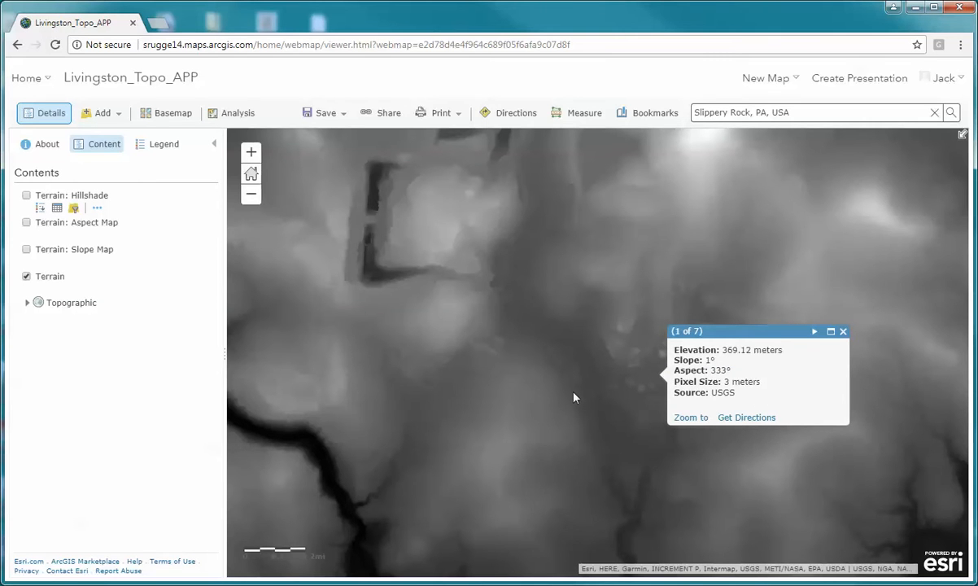
{"action": "scroll", "coordinate": [633, 405], "scroll_direction": "up", "scroll_amount": 1}
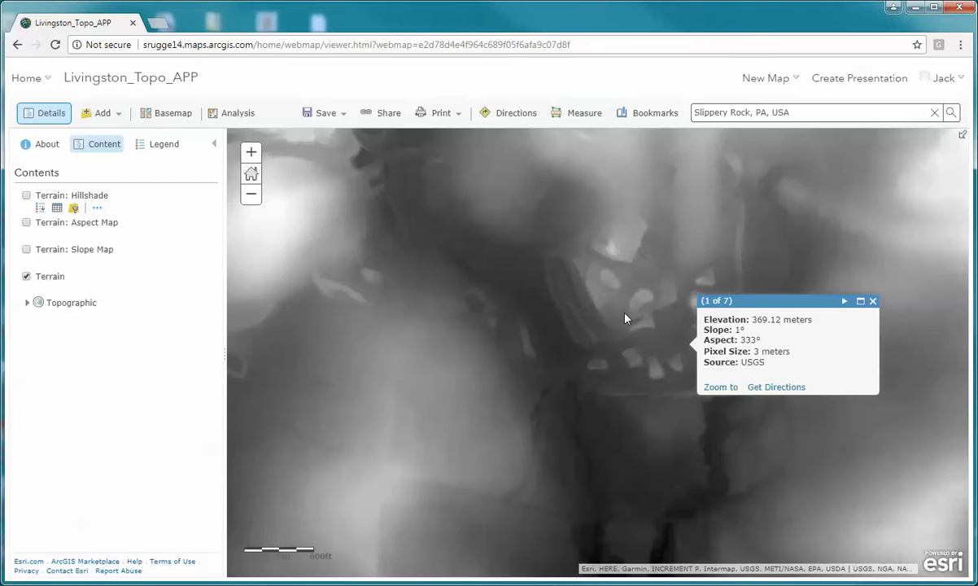
{"action": "left_click", "coordinate": [644, 326]}
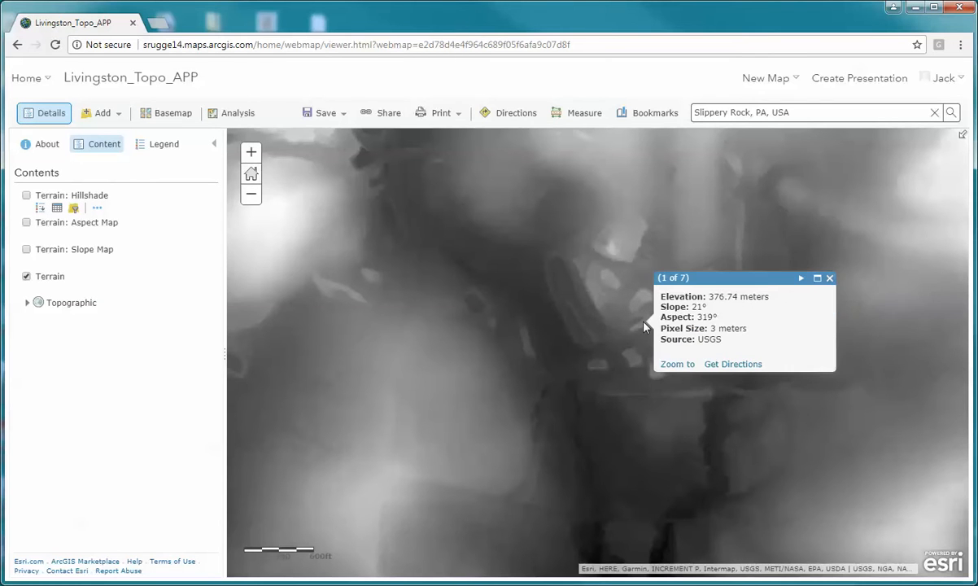
- Display the Terrain: Hillshade layer and review successive elevation, slope, aspect and source records for a point among the mounds, closing the pop-up when done
{"action": "left_click", "coordinate": [27, 196]}
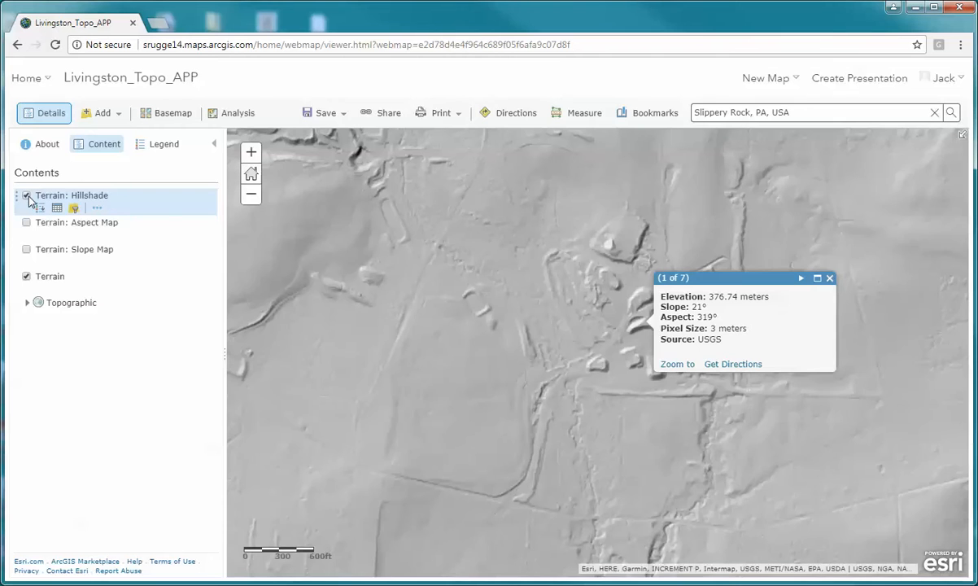
{"action": "left_click", "coordinate": [600, 317]}
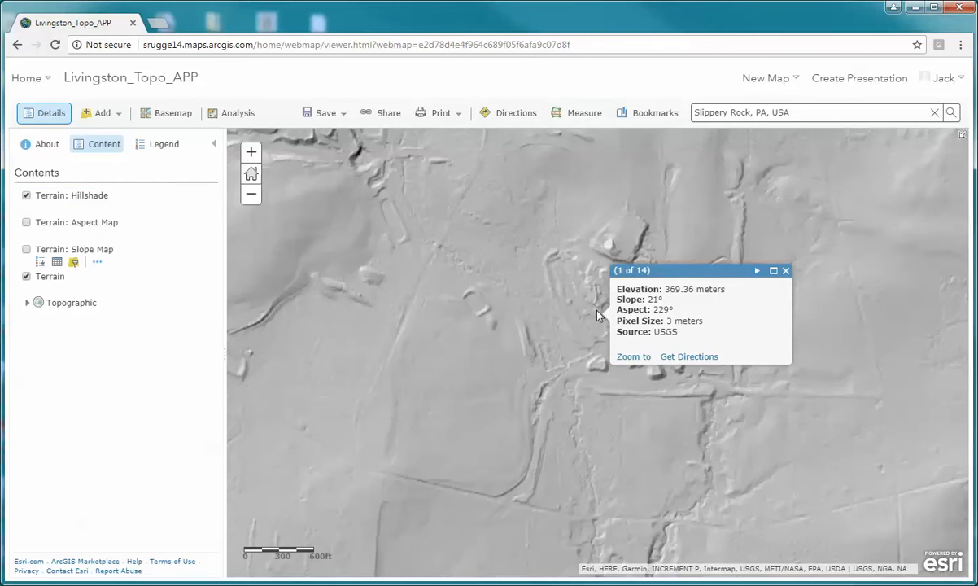
{"action": "left_click", "coordinate": [756, 274]}
{"action": "left_click", "coordinate": [757, 274]}
{"action": "left_click", "coordinate": [757, 274]}
{"action": "left_click", "coordinate": [757, 275]}
{"action": "left_click", "coordinate": [757, 274]}
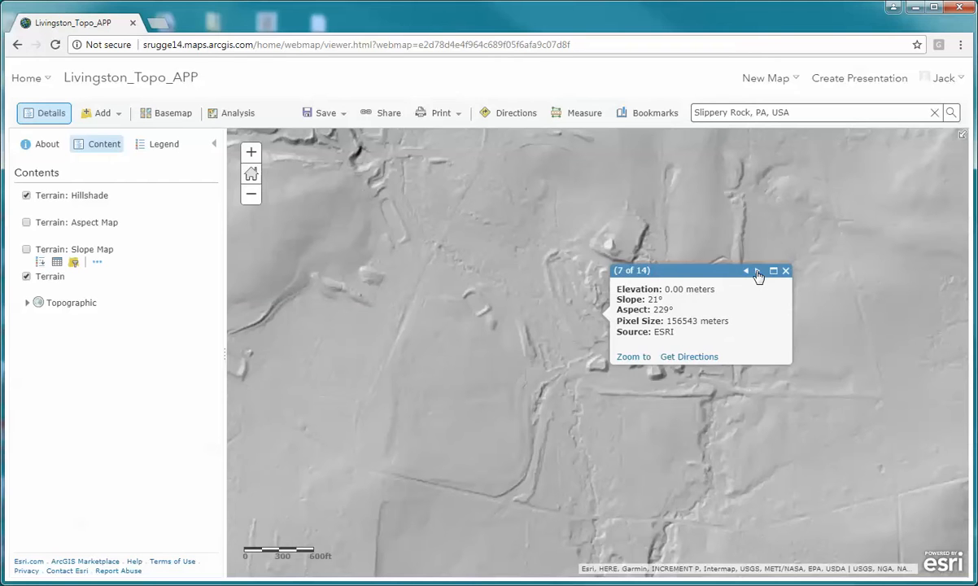
{"action": "left_click", "coordinate": [757, 274]}
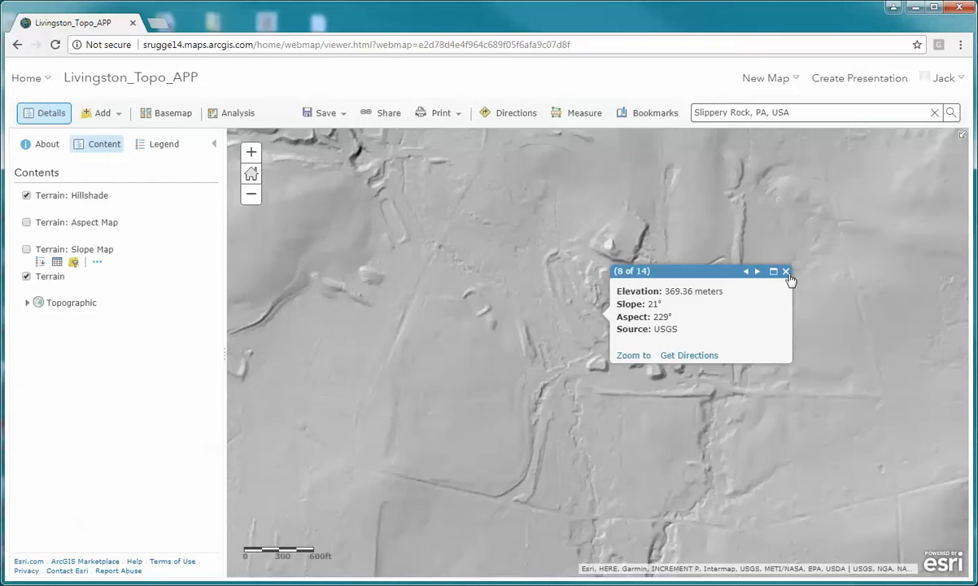
{"action": "left_click", "coordinate": [758, 273]}
{"action": "left_click", "coordinate": [758, 274]}
{"action": "left_click", "coordinate": [758, 275]}
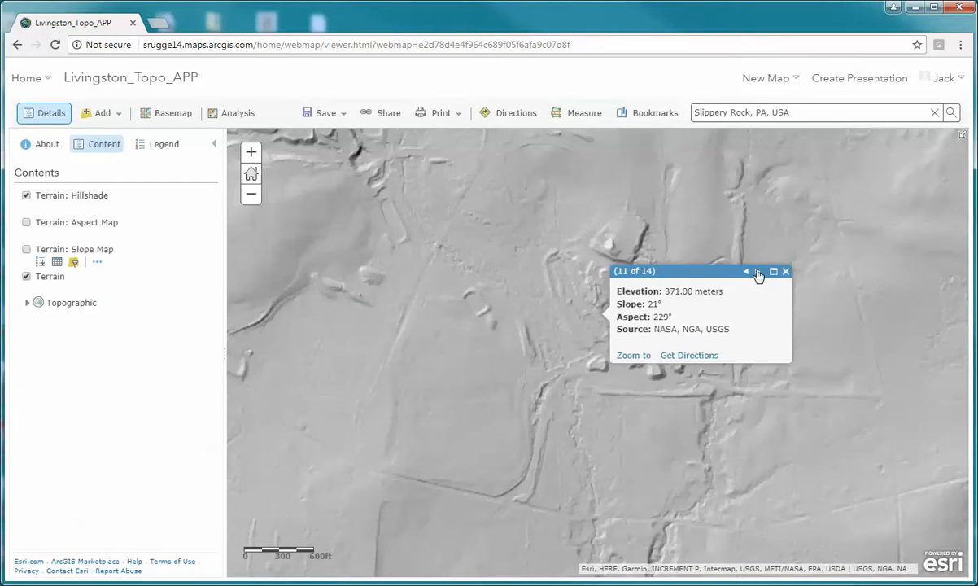
{"action": "left_click", "coordinate": [758, 275]}
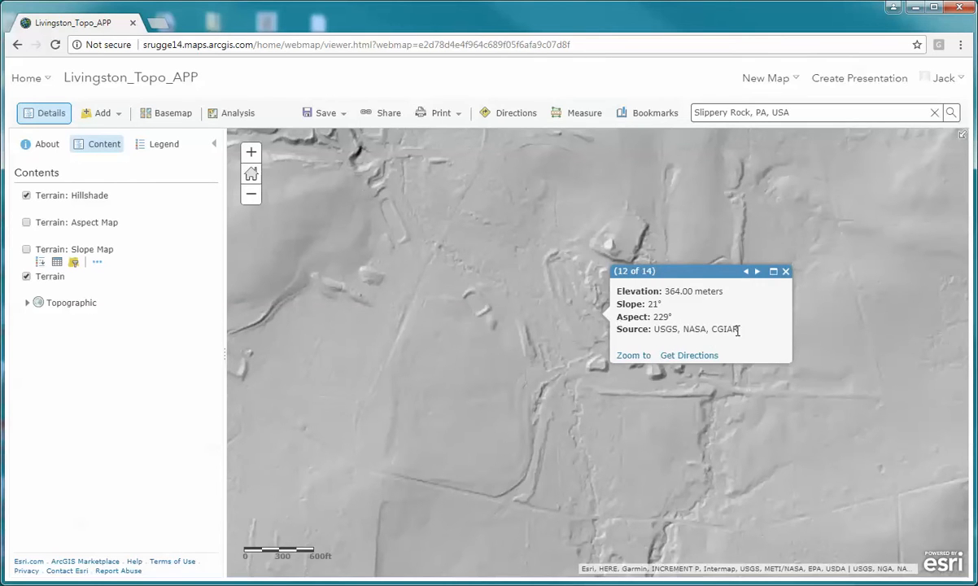
{"action": "left_click", "coordinate": [786, 273]}
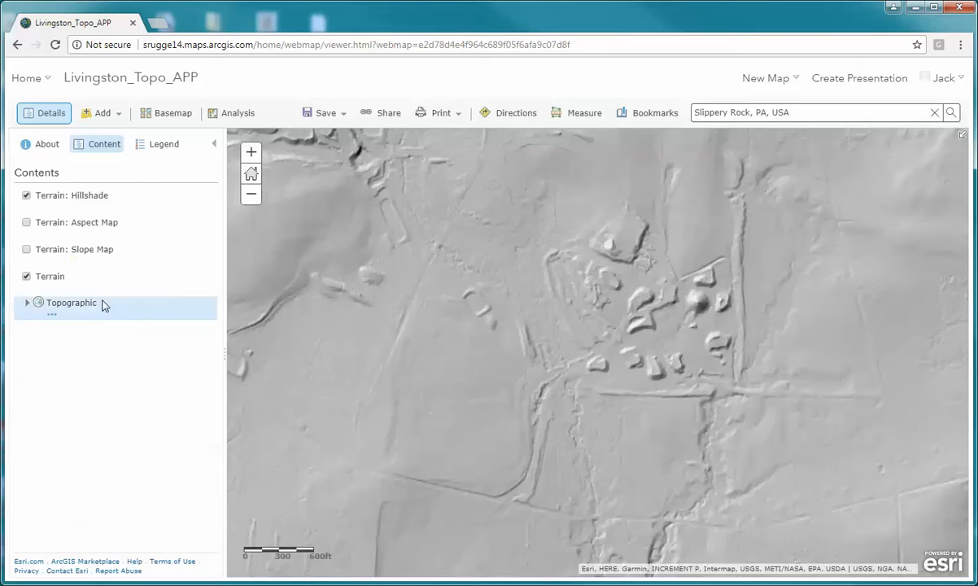
- Turn off the Terrain: Hillshade and Terrain layers and display the Terrain: Slope Map layer instead
{"action": "left_click", "coordinate": [26, 195]}
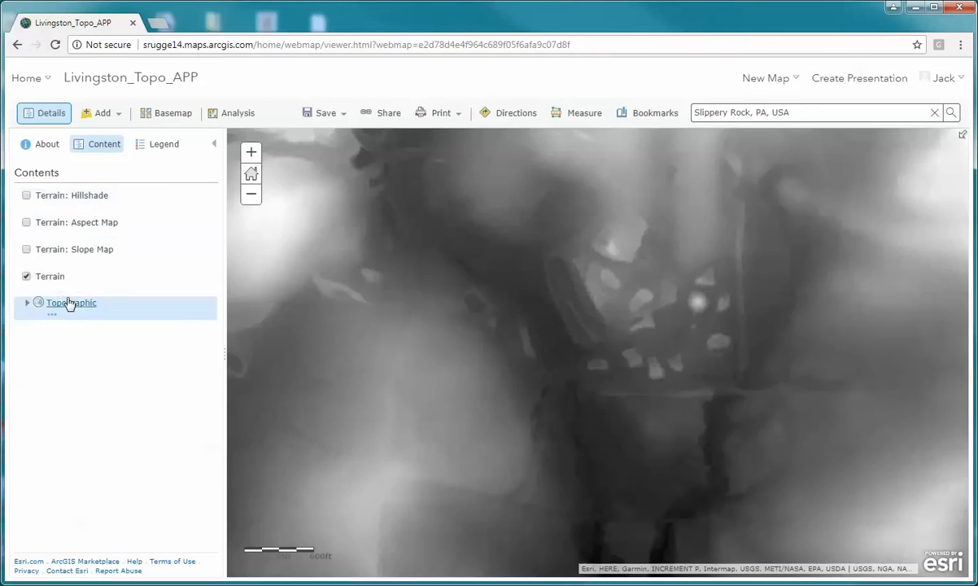
{"action": "left_click", "coordinate": [27, 251]}
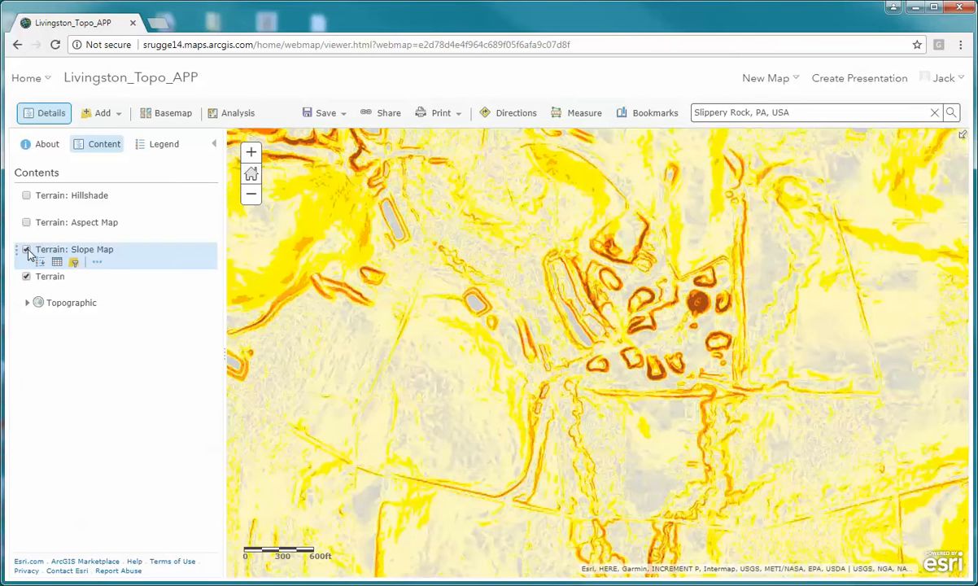
{"action": "left_click", "coordinate": [27, 276]}
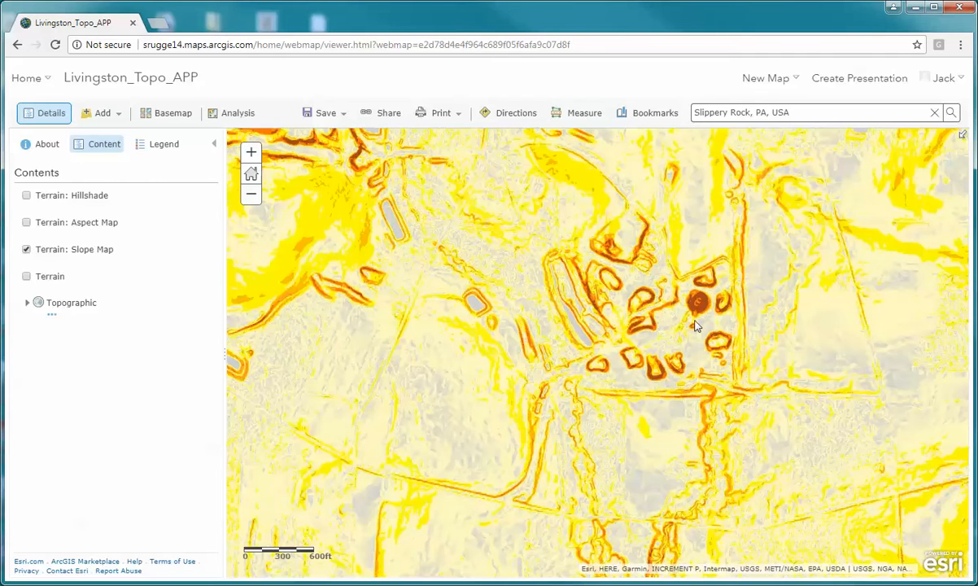
- Review the legend of the Terrain: Slope Map layer and return to the layer list
{"action": "left_click", "coordinate": [156, 146]}
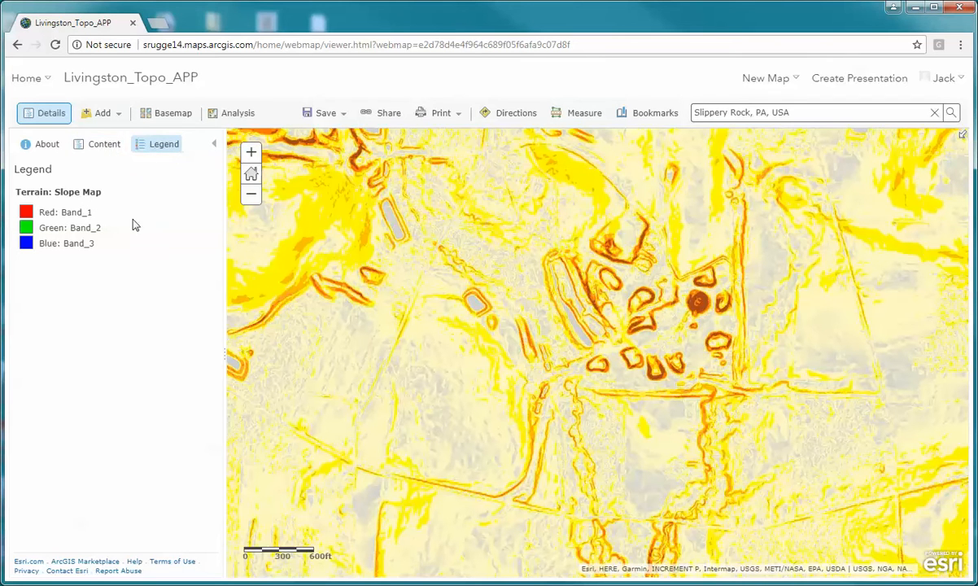
{"action": "left_click", "coordinate": [94, 147]}
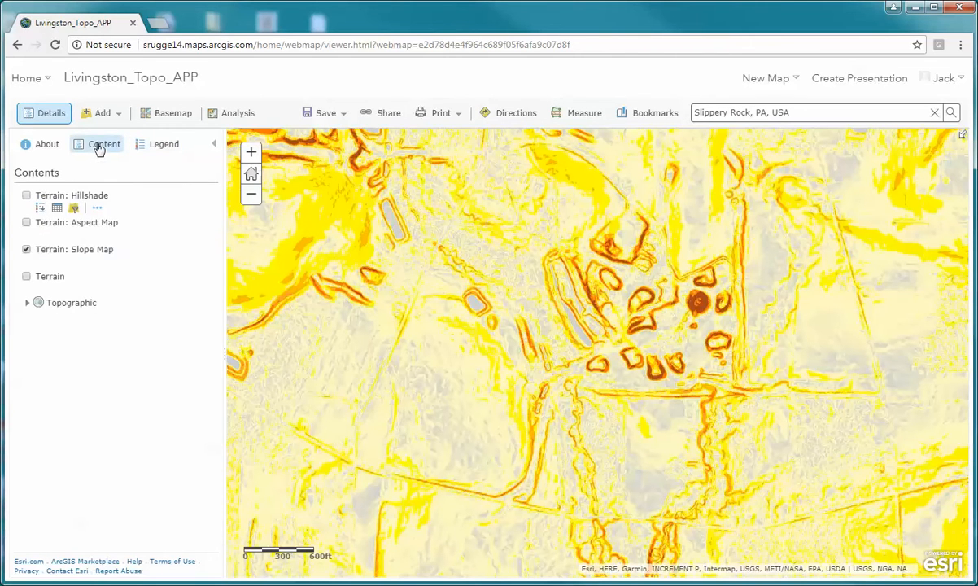
- Turn off the Terrain: Slope Map layer, display Terrain: Aspect Map instead, and check its legend
{"action": "left_click", "coordinate": [26, 250]}
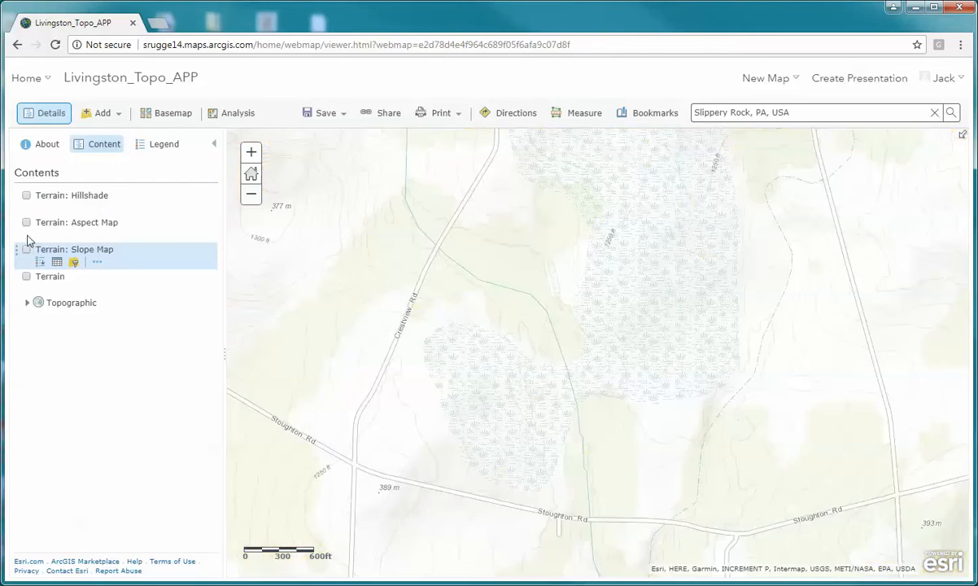
{"action": "left_click", "coordinate": [27, 223]}
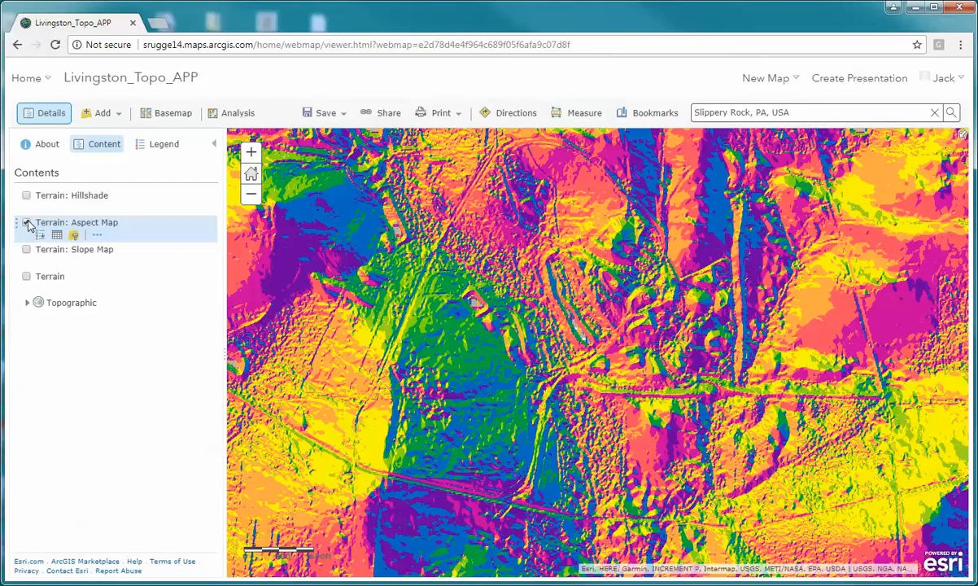
{"action": "left_click", "coordinate": [162, 144]}
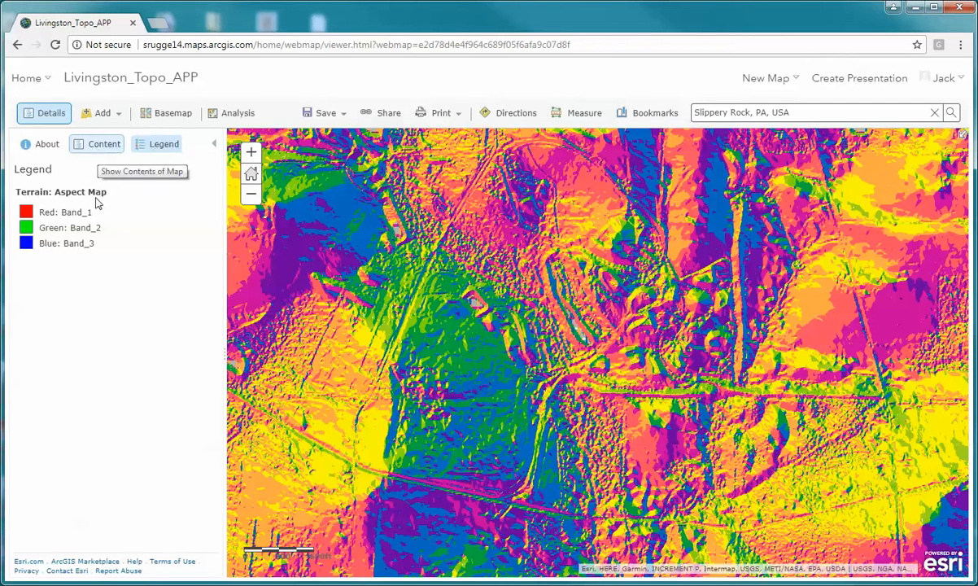
{"action": "left_click", "coordinate": [103, 155]}
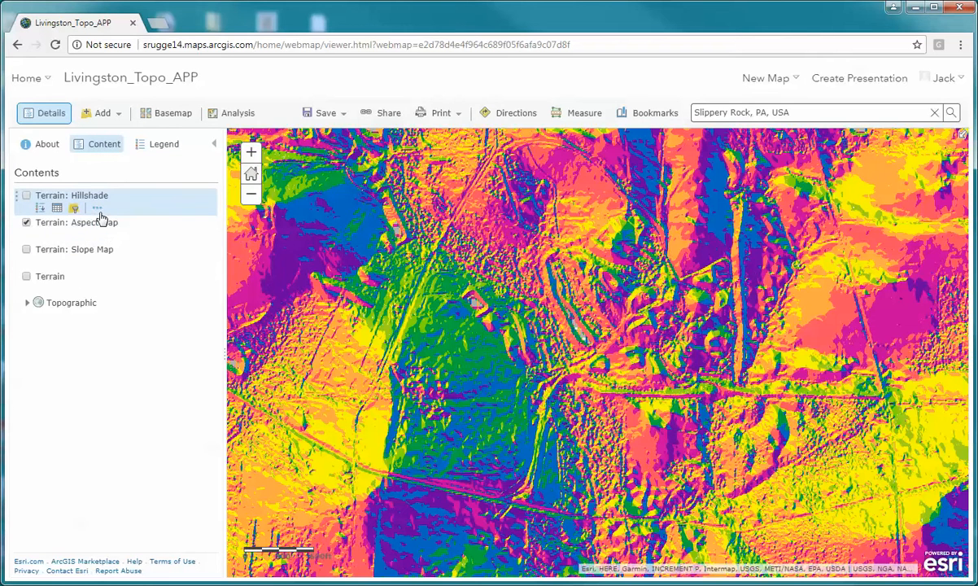
- Turn on the Terrain: Hillshade layer over the aspect map and check its legend
{"action": "left_click", "coordinate": [26, 196]}
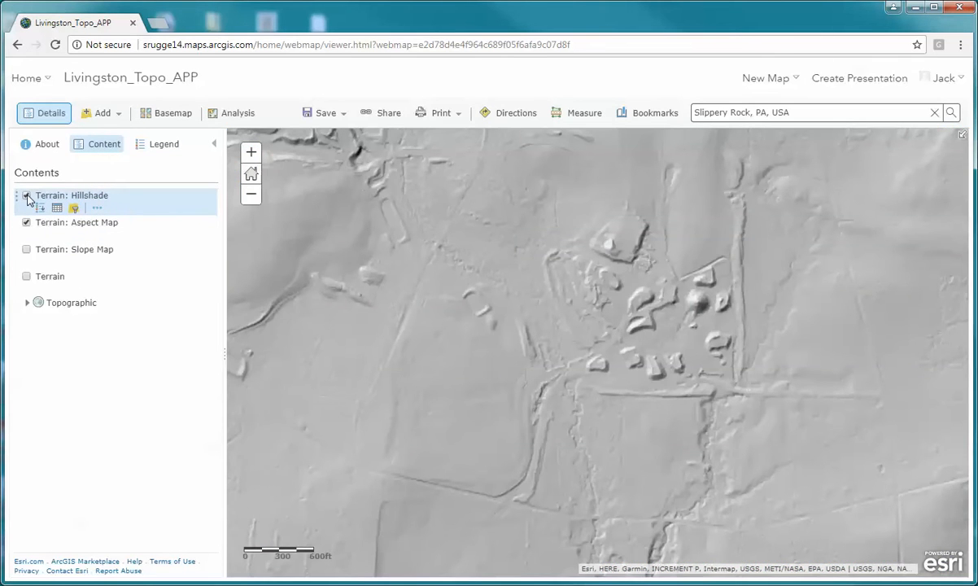
{"action": "left_click", "coordinate": [168, 150]}
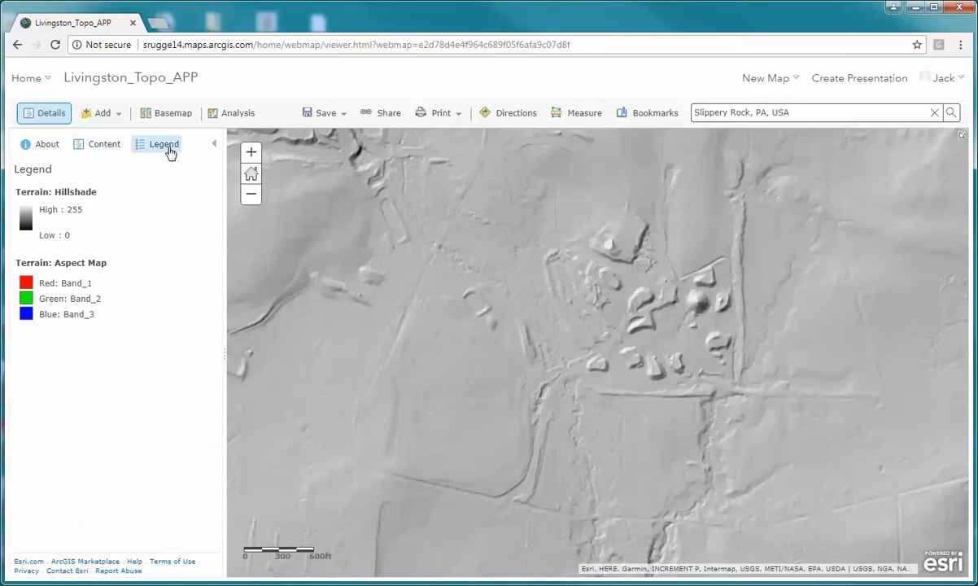
{"action": "left_click", "coordinate": [105, 146]}
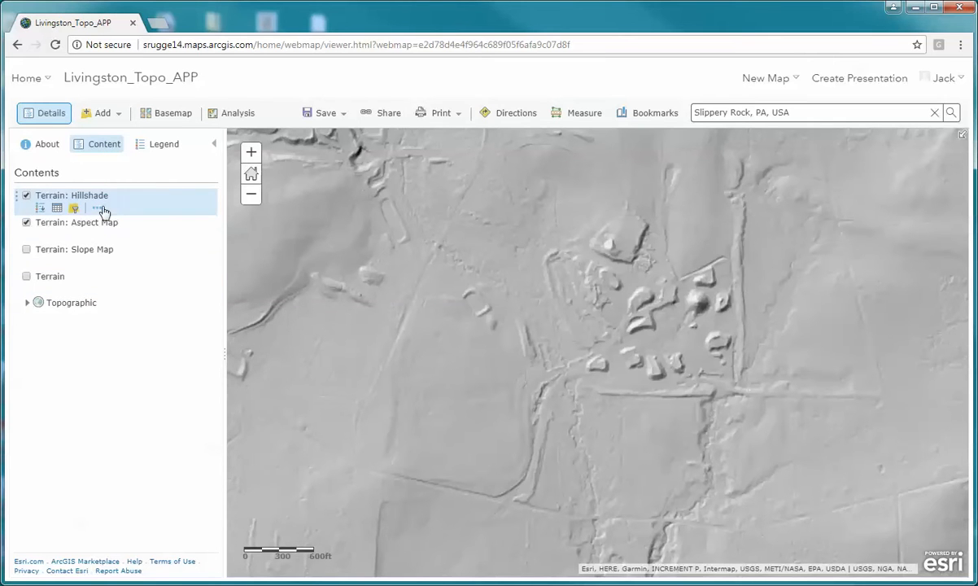
- Set the Terrain: Hillshade layer's transparency to about 70% and reopen the setting to check it
{"action": "left_click", "coordinate": [100, 210]}
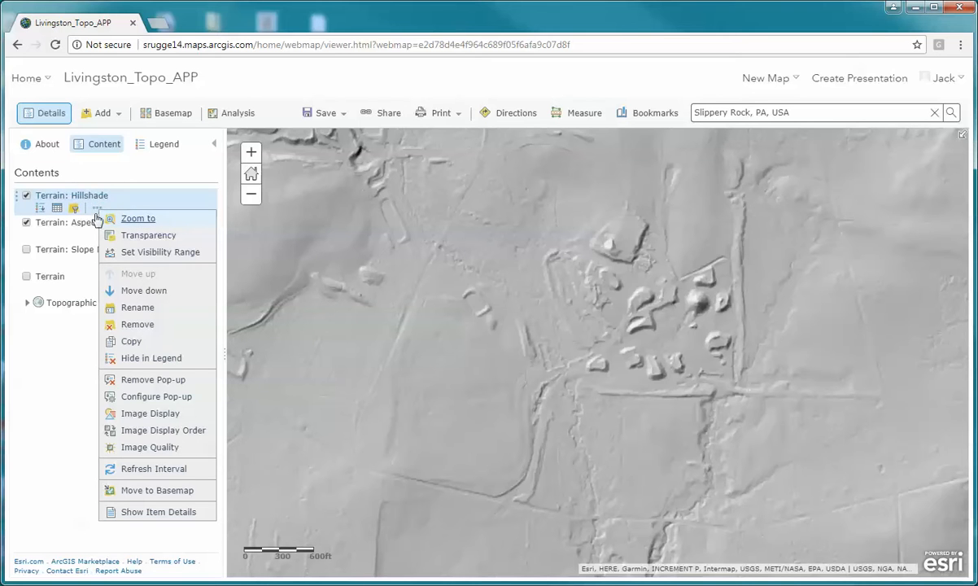
{"action": "mouse_move", "coordinate": [157, 243]}
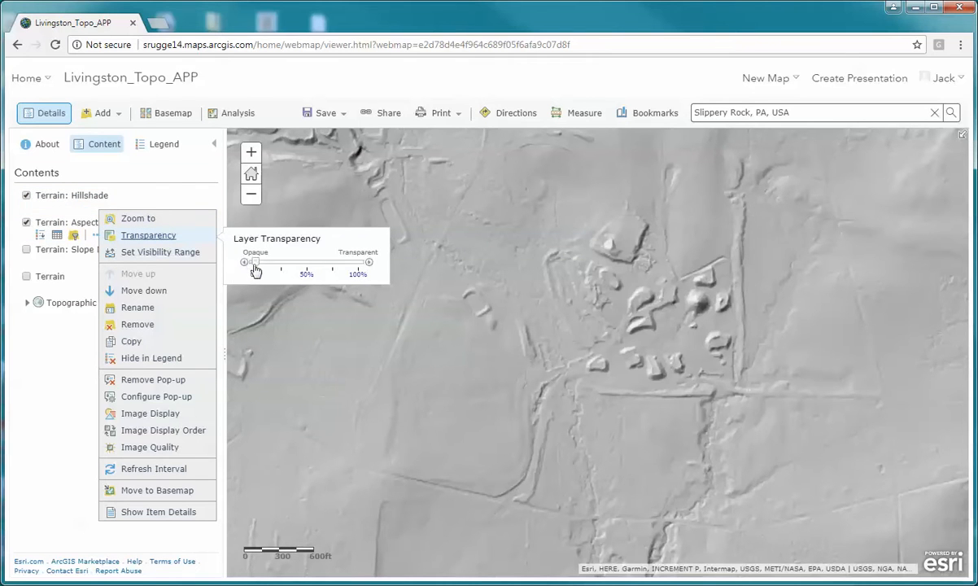
{"action": "left_click_drag", "start_coordinate": [255, 263], "coordinate": [332, 266]}
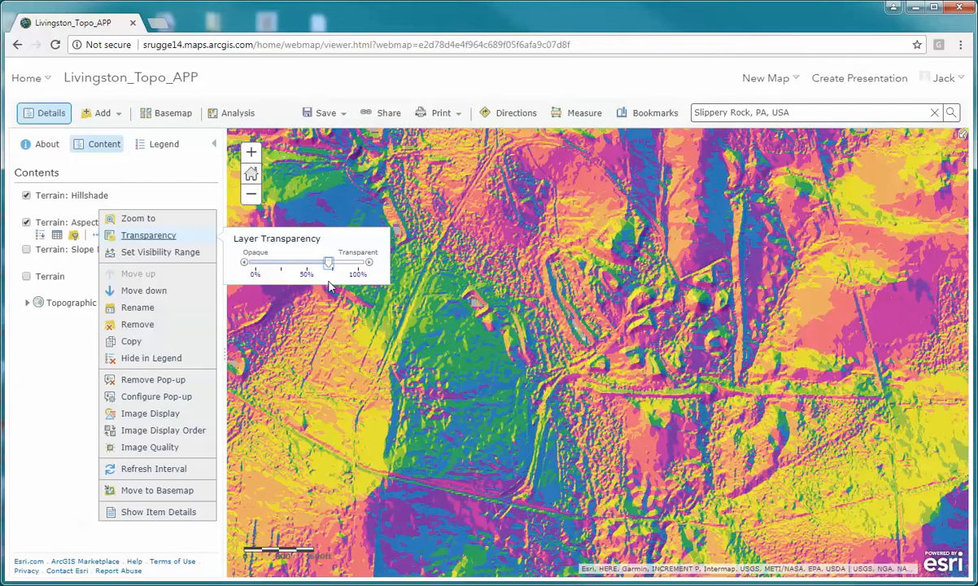
{"action": "left_click", "coordinate": [22, 467]}
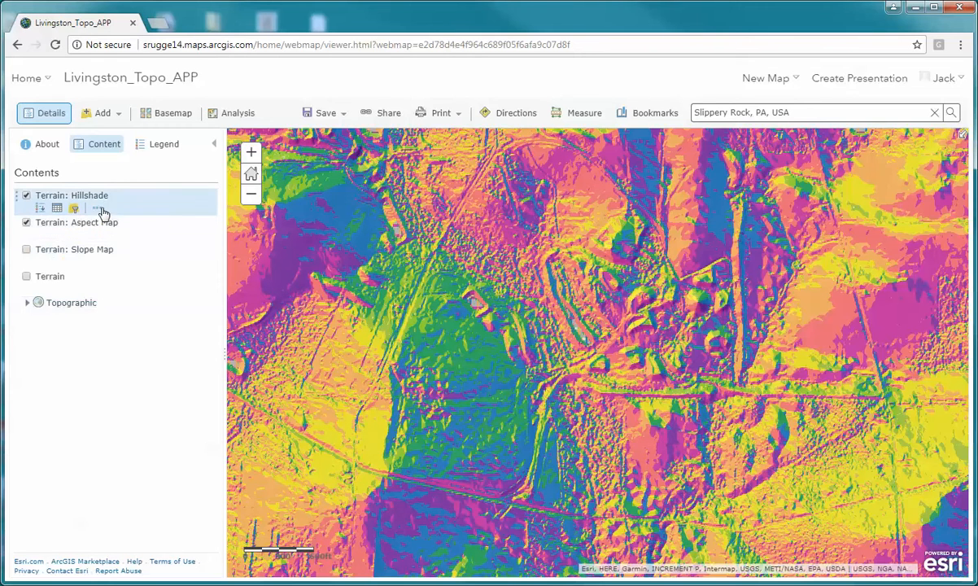
{"action": "left_click", "coordinate": [97, 208]}
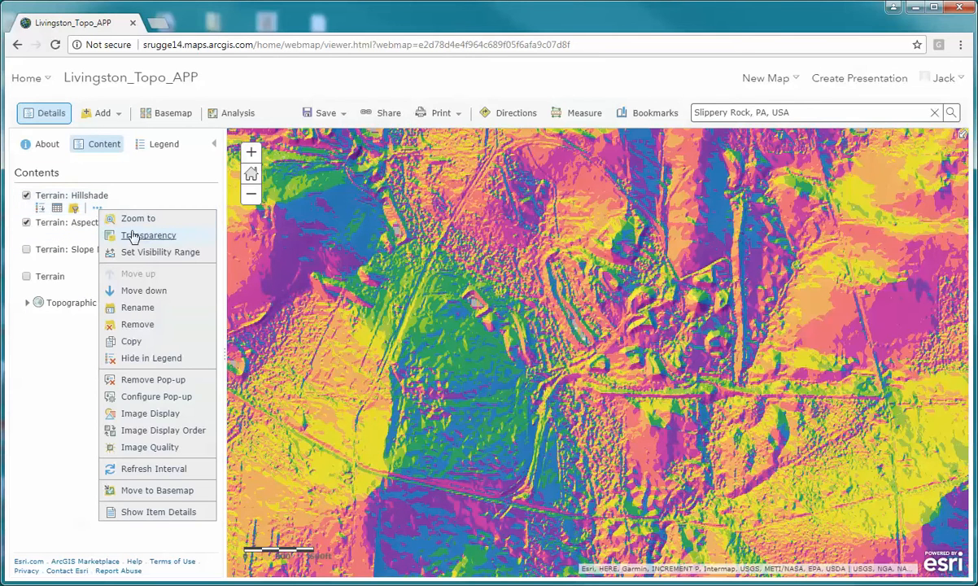
{"action": "mouse_move", "coordinate": [139, 241]}
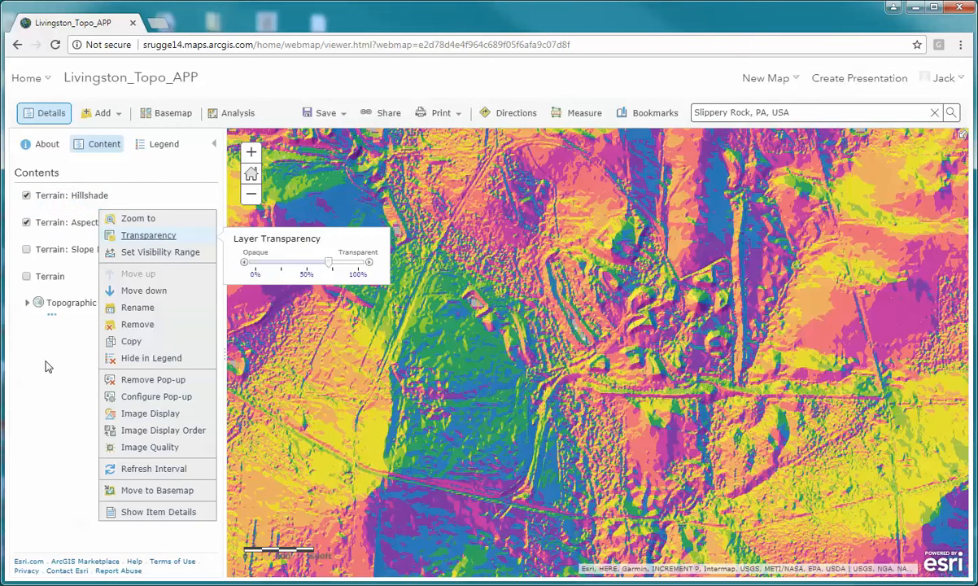
{"action": "left_click", "coordinate": [43, 330]}
- Compare the hillshade over the Slope Map and Terrain layers without Aspect Map, leaving all four terrain layers turned on
{"action": "left_click", "coordinate": [27, 223]}
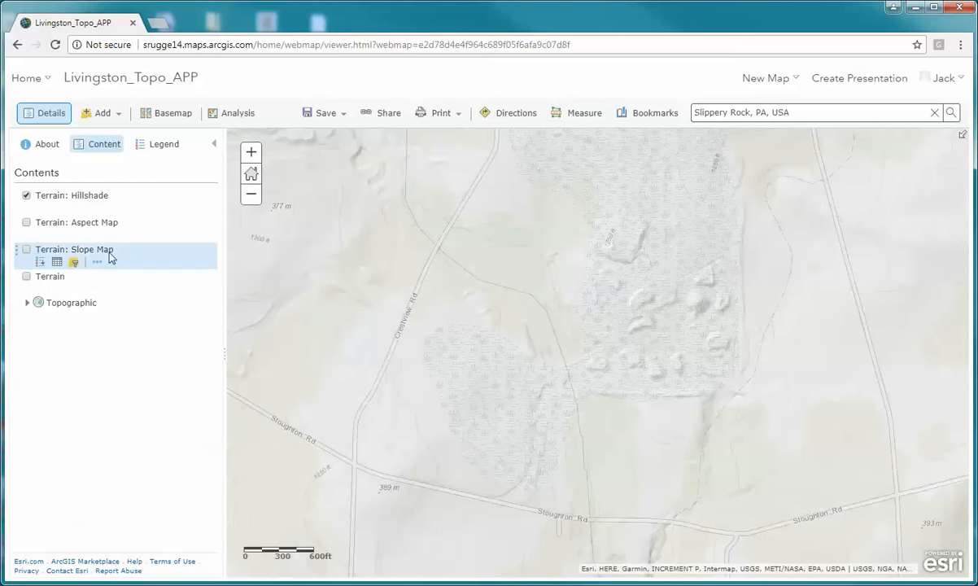
{"action": "left_click", "coordinate": [26, 250]}
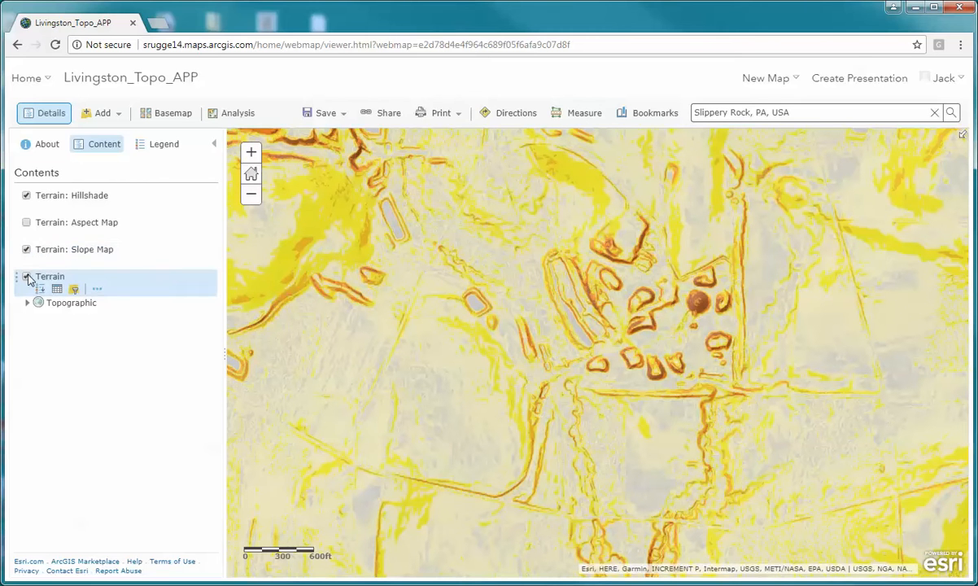
{"action": "left_click", "coordinate": [26, 251]}
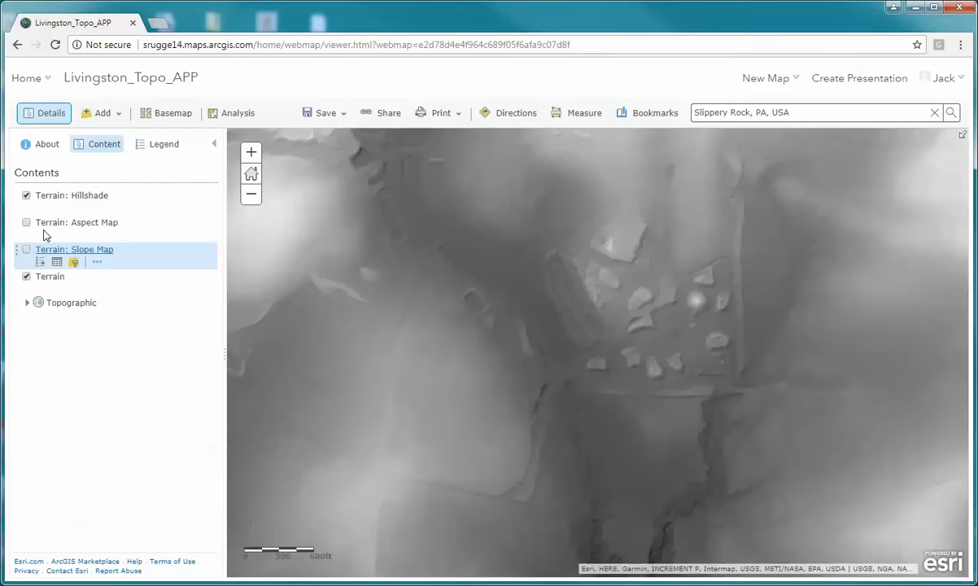
{"action": "left_click", "coordinate": [26, 250]}
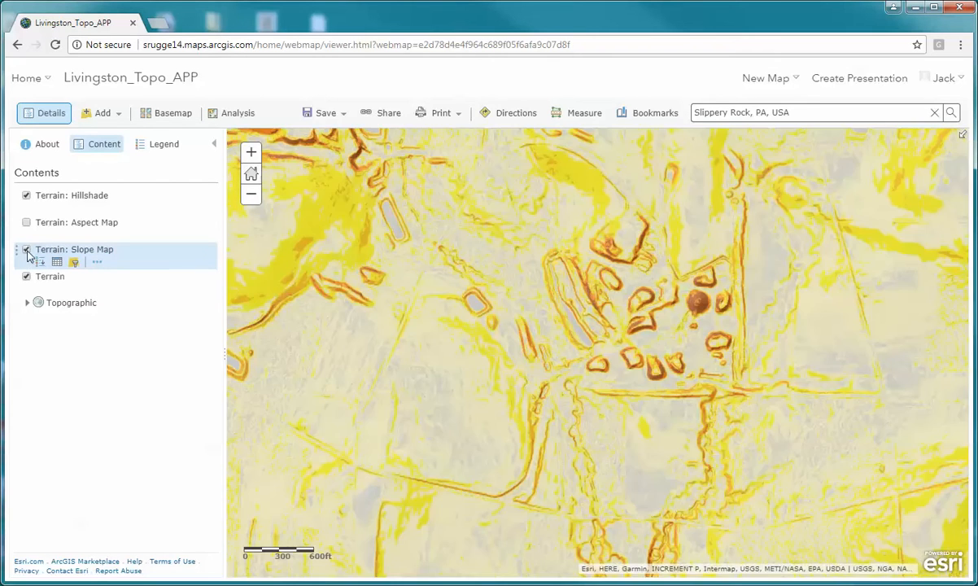
{"action": "left_click", "coordinate": [26, 223]}
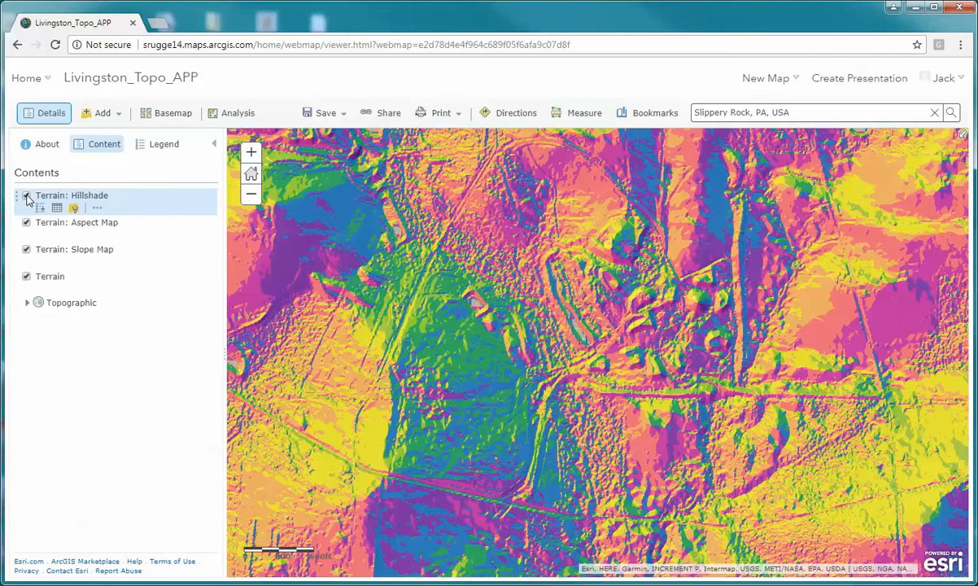
- Reset the Terrain: Hillshade layer's transparency to 0% and move the layer below Terrain: Aspect Map
{"action": "left_click", "coordinate": [97, 208]}
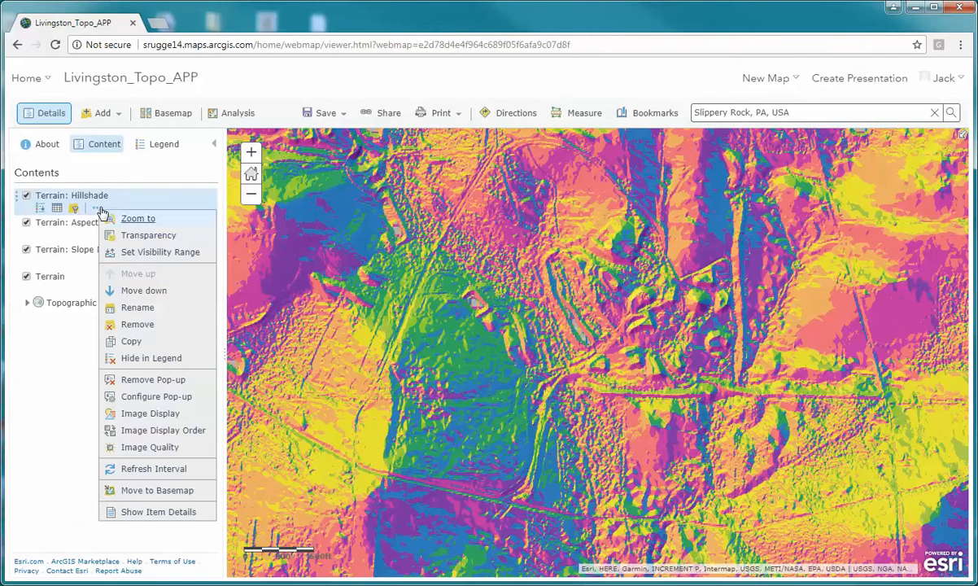
{"action": "mouse_move", "coordinate": [150, 235]}
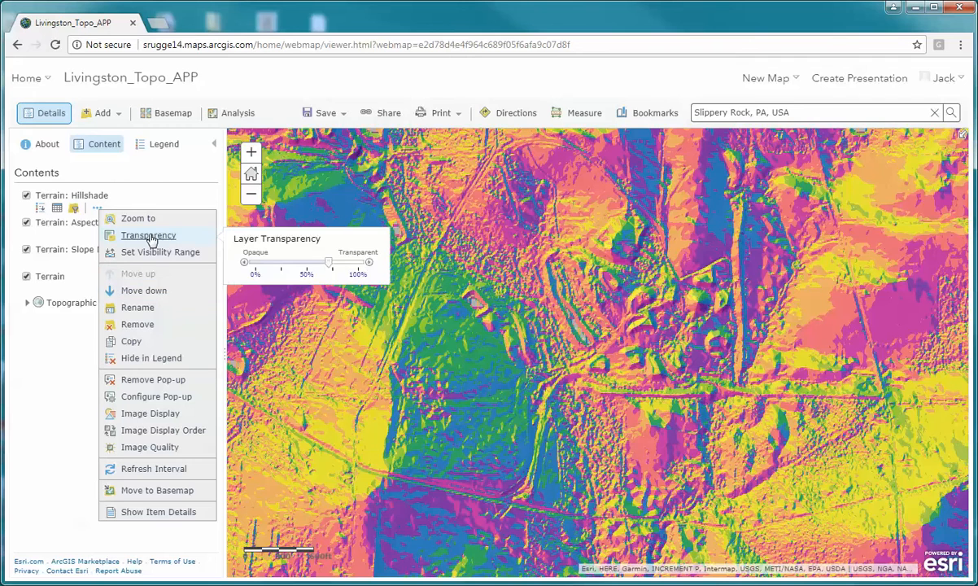
{"action": "left_click_drag", "start_coordinate": [329, 267], "coordinate": [244, 275]}
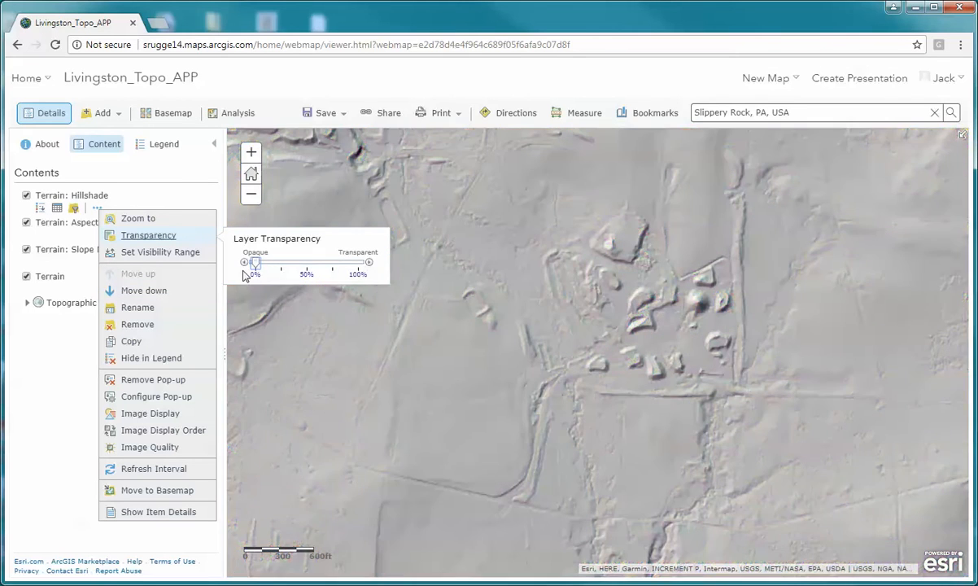
{"action": "left_click", "coordinate": [122, 201]}
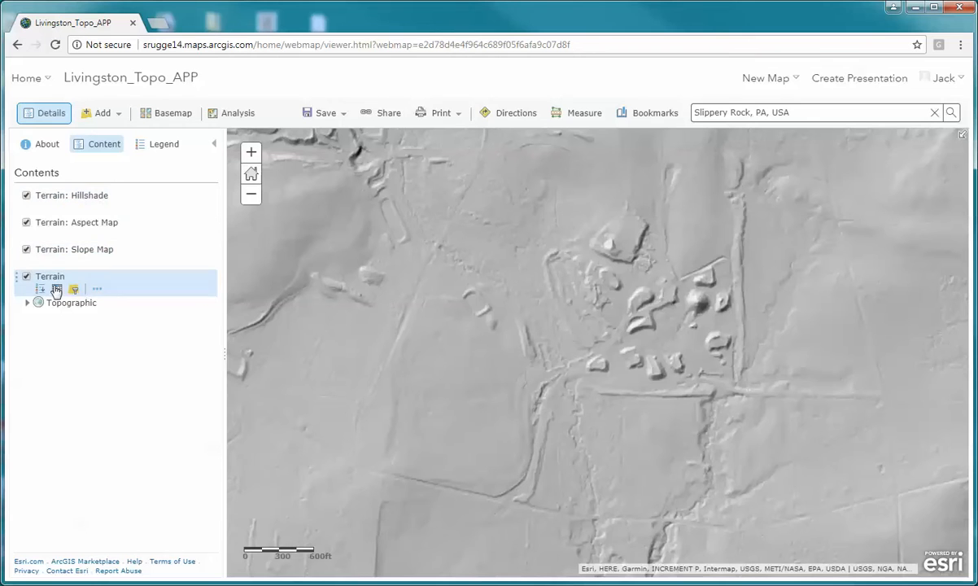
{"action": "left_click", "coordinate": [97, 208]}
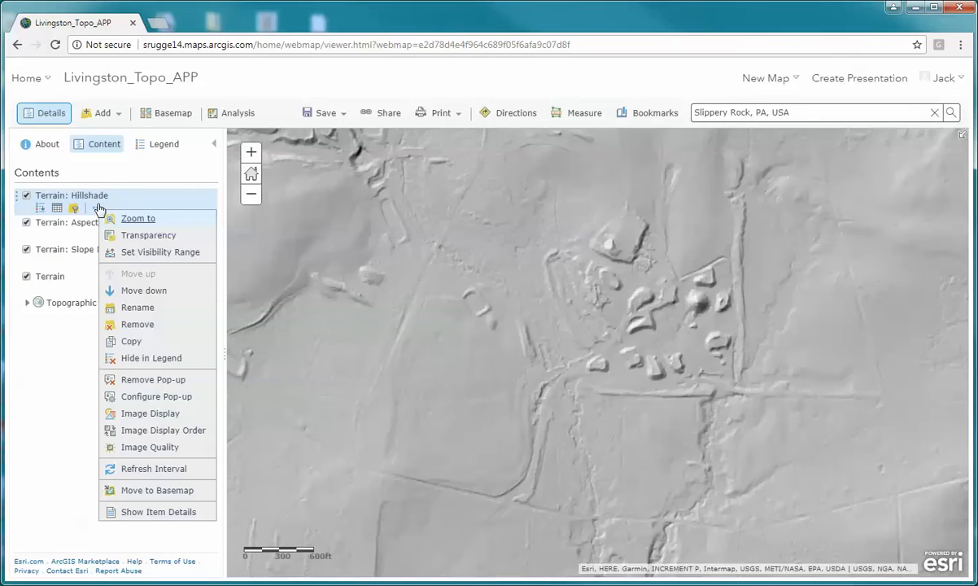
{"action": "left_click", "coordinate": [142, 290]}
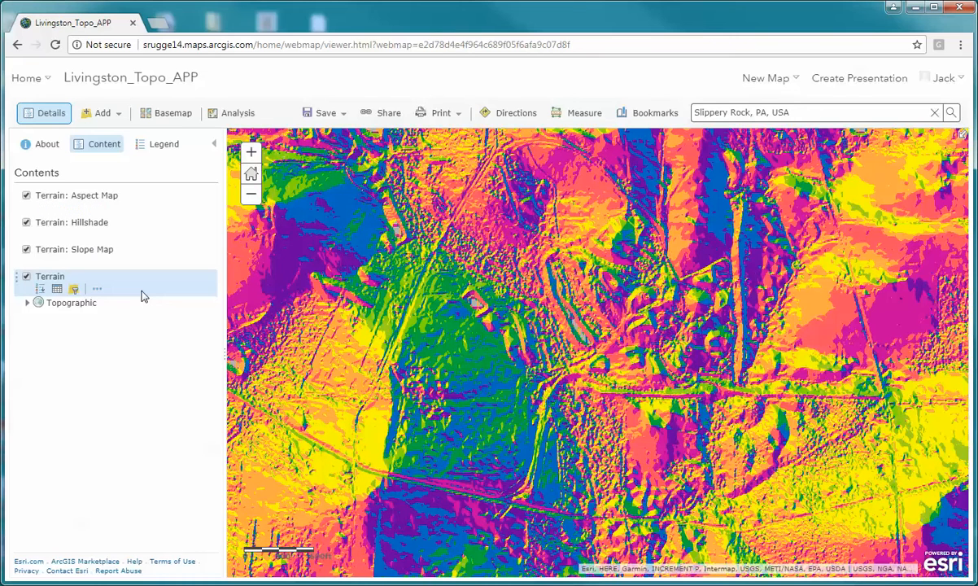
- Try a transparency of about 70% on the Terrain: Aspect Map layer and return it to 0%
{"action": "left_click", "coordinate": [100, 209]}
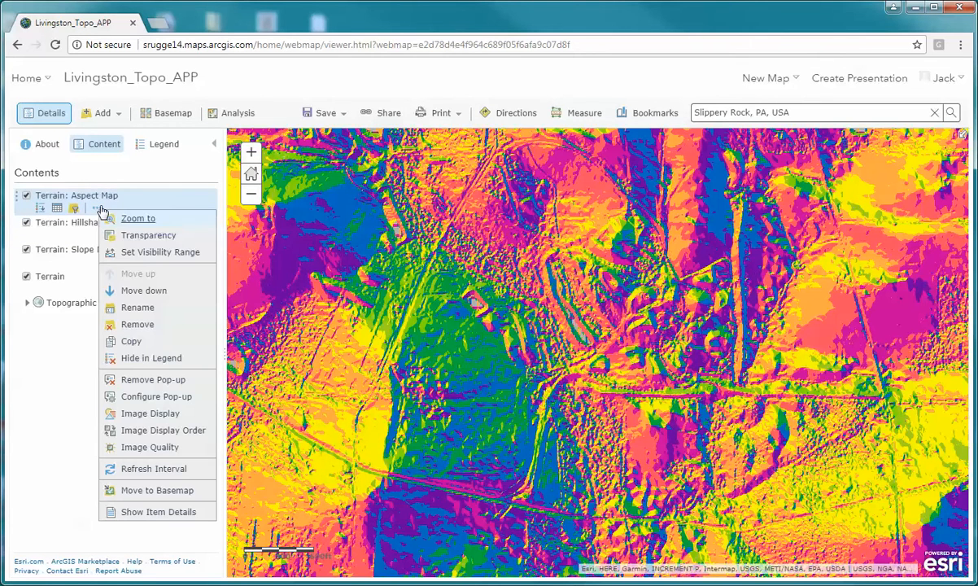
{"action": "mouse_move", "coordinate": [137, 235]}
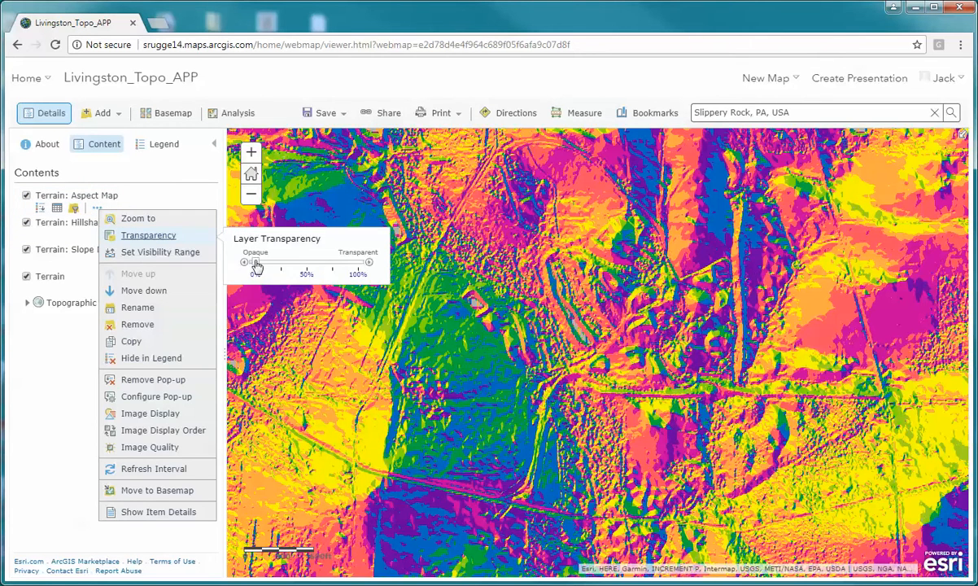
{"action": "left_click_drag", "start_coordinate": [255, 265], "coordinate": [328, 274]}
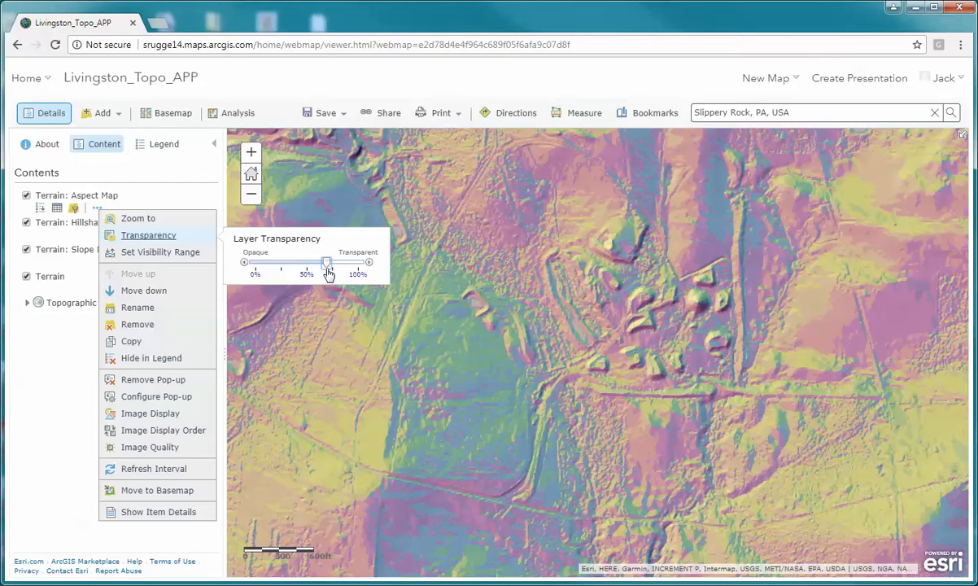
{"action": "mouse_move", "coordinate": [329, 274]}
{"action": "left_mouse_down"}
{"action": "mouse_move", "coordinate": [299, 269]}
{"action": "mouse_move", "coordinate": [336, 268]}
{"action": "mouse_move", "coordinate": [316, 267]}
{"action": "mouse_move", "coordinate": [325, 267]}
{"action": "left_mouse_up"}
{"action": "left_click_drag", "start_coordinate": [324, 267], "coordinate": [246, 263]}
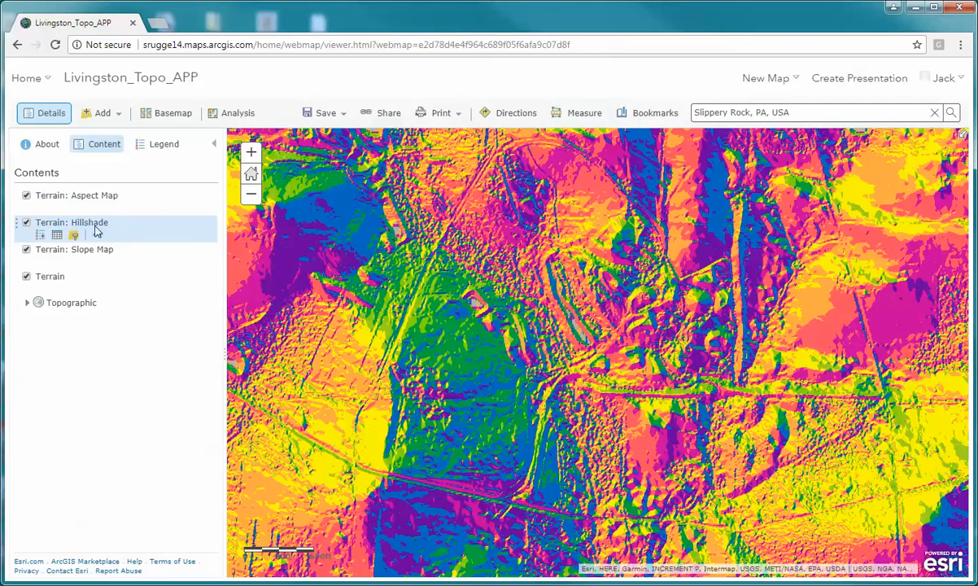
- Move the Terrain: Hillshade layer back above Terrain: Aspect Map and set its transparency to about 65%
{"action": "left_click", "coordinate": [99, 236]}
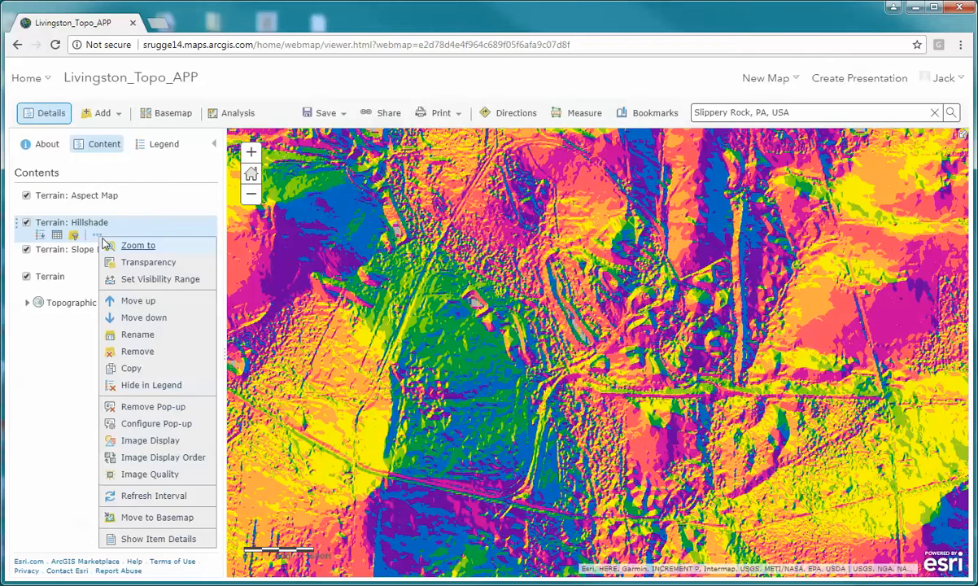
{"action": "left_click", "coordinate": [138, 301]}
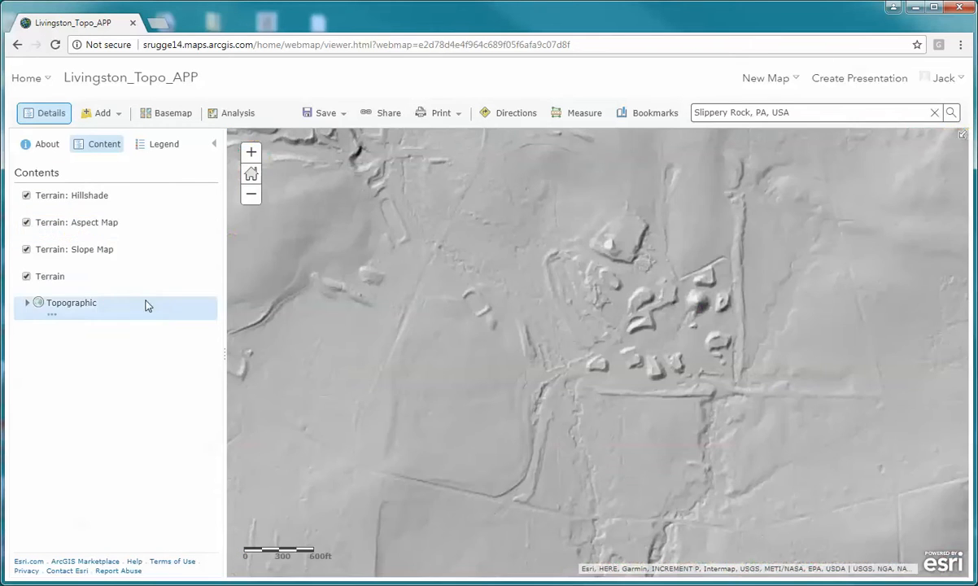
{"action": "left_click", "coordinate": [98, 210]}
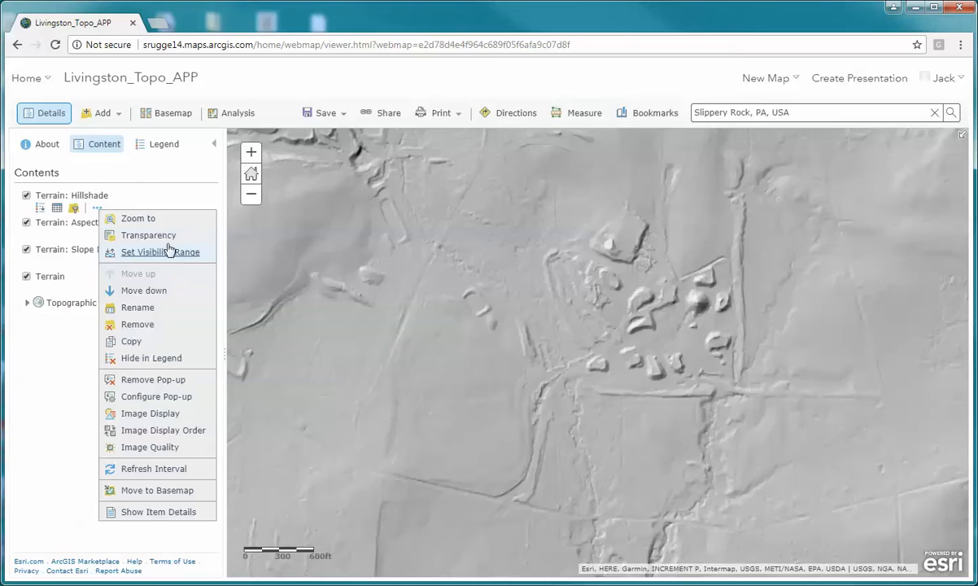
{"action": "mouse_move", "coordinate": [163, 235]}
{"action": "left_click_drag", "start_coordinate": [254, 263], "coordinate": [325, 271]}
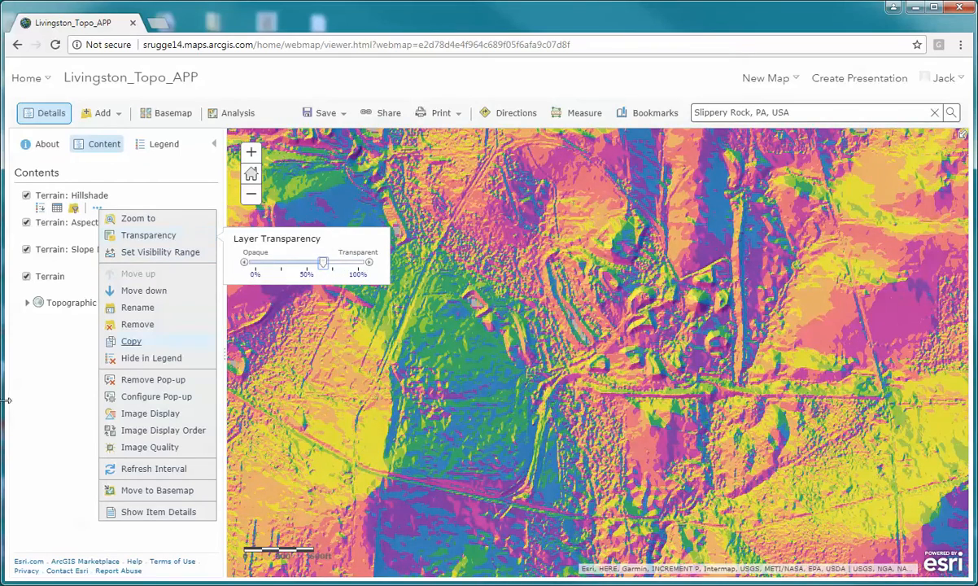
{"action": "left_click", "coordinate": [30, 381]}
- Turn off the Terrain: Hillshade layer
{"action": "left_click", "coordinate": [26, 196]}
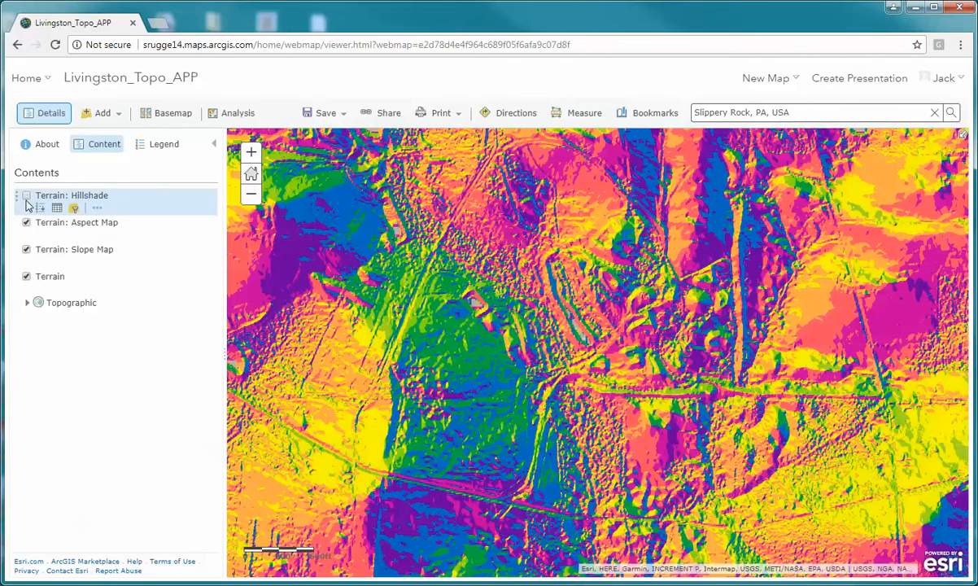
- Turn off the Terrain: Aspect Map and Terrain: Slope Map layers and compare Terrain with and without the Terrain: Hillshade layer
{"action": "left_click", "coordinate": [26, 223]}
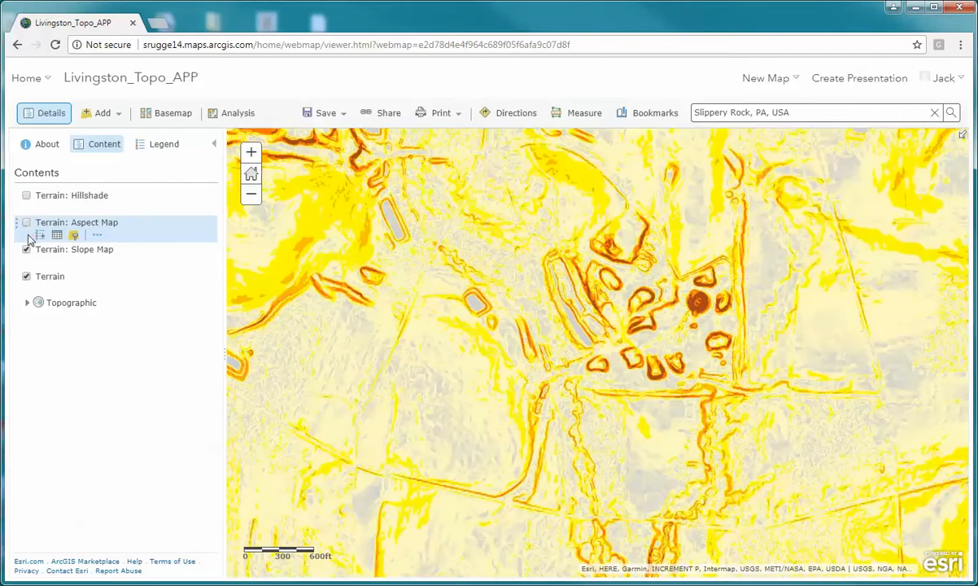
{"action": "left_click", "coordinate": [27, 250]}
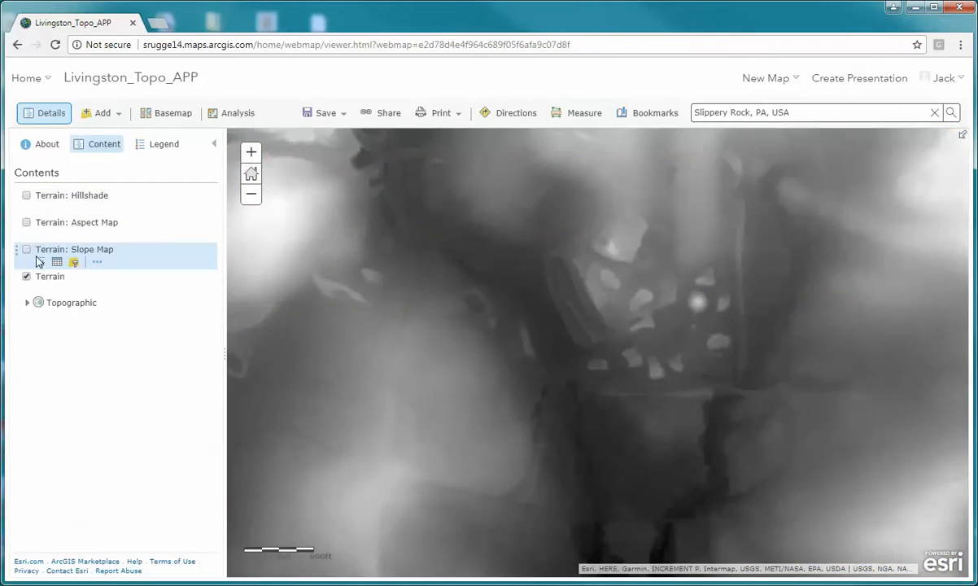
{"action": "left_click", "coordinate": [26, 196]}
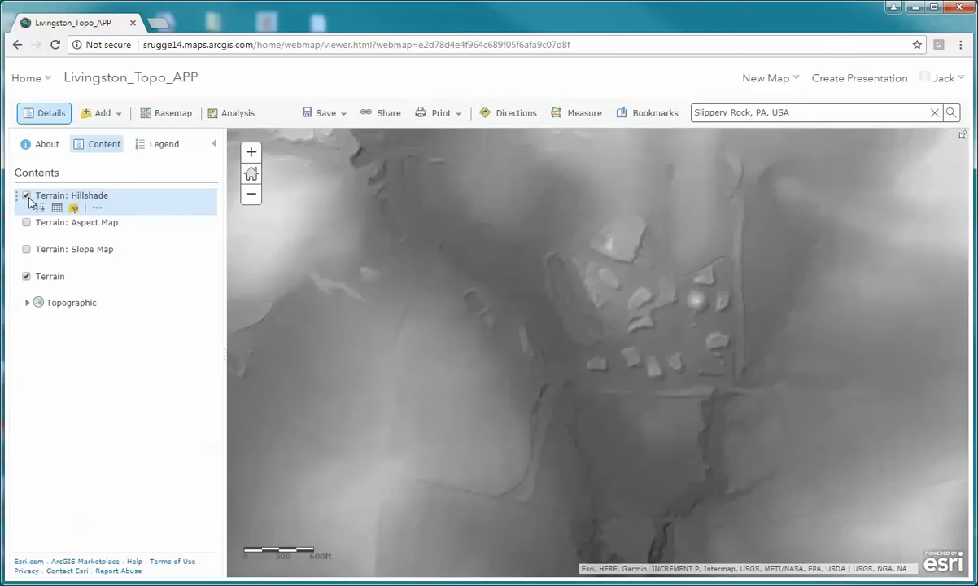
{"action": "left_click", "coordinate": [26, 197]}
{"action": "left_click", "coordinate": [27, 197]}
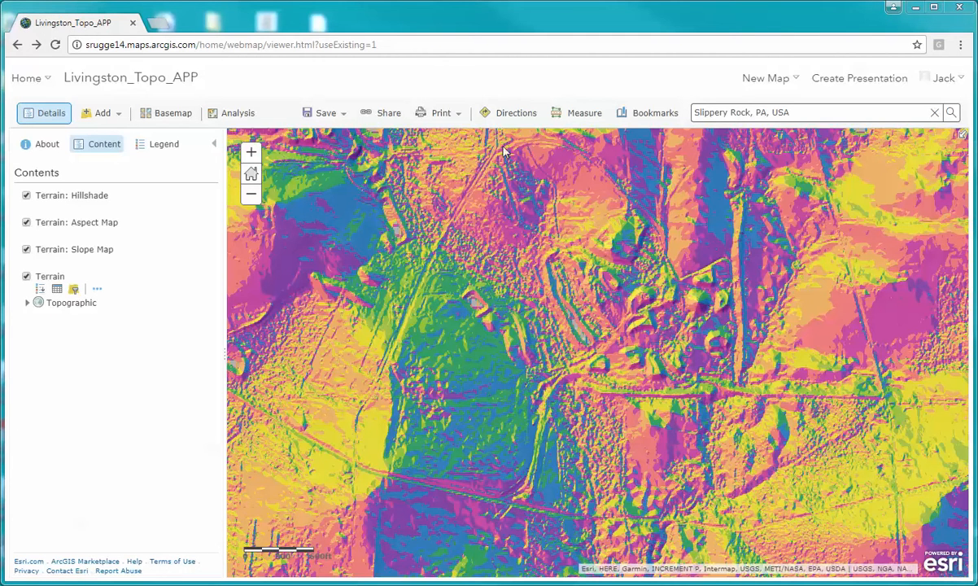
- Share the map with Everyone (public) and SRU GGE, keeping the current map extent in the shared link
{"action": "left_click", "coordinate": [384, 116]}
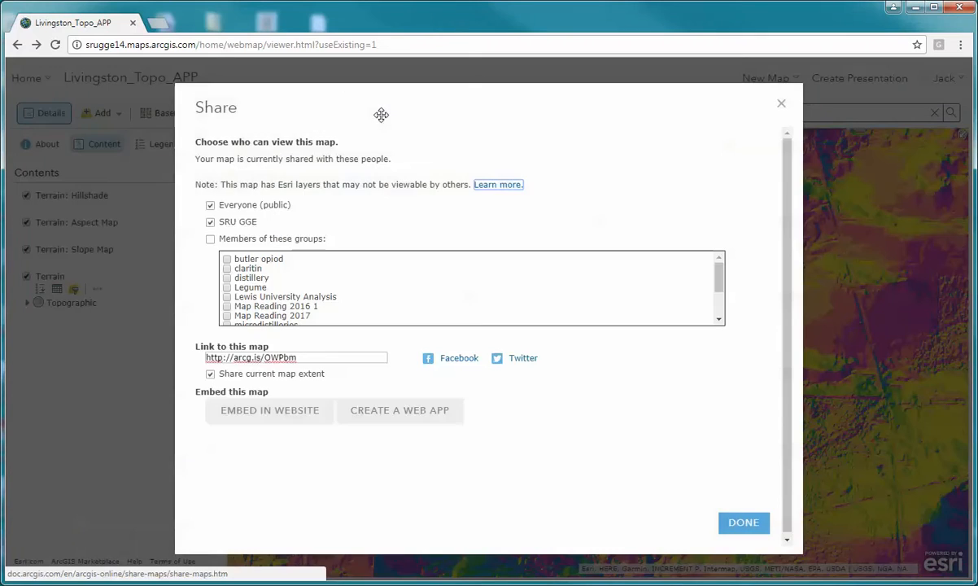
{"action": "left_click", "coordinate": [211, 206]}
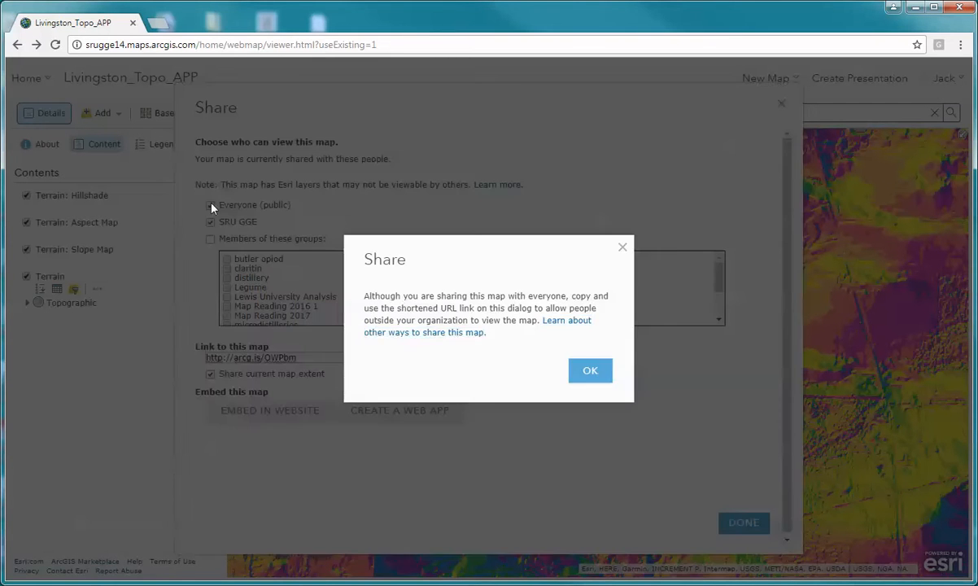
{"action": "left_click", "coordinate": [590, 371]}
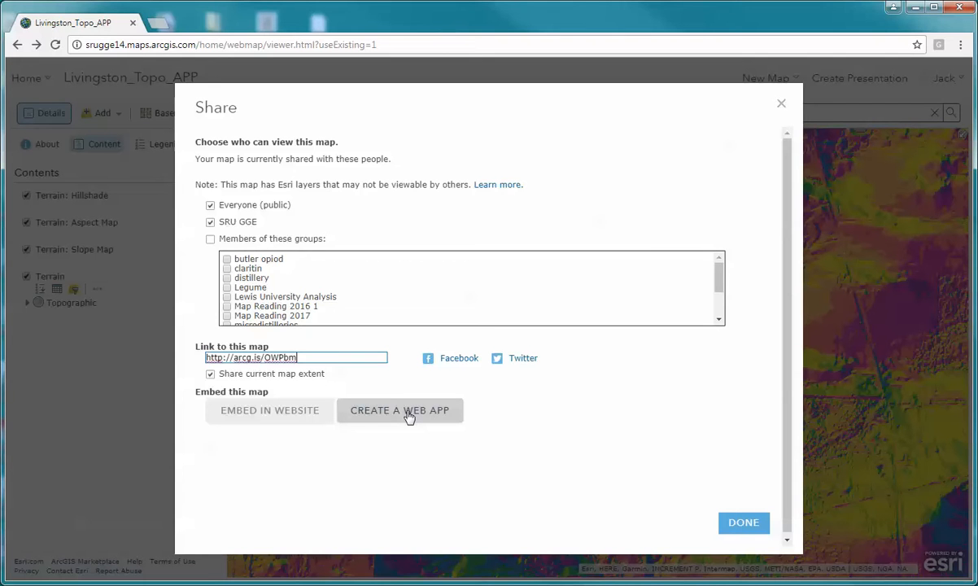
- Create a Basic Viewer web app from the map, keeping the map's title, the Topography tag and the map's sharing settings
{"action": "left_click", "coordinate": [409, 415]}
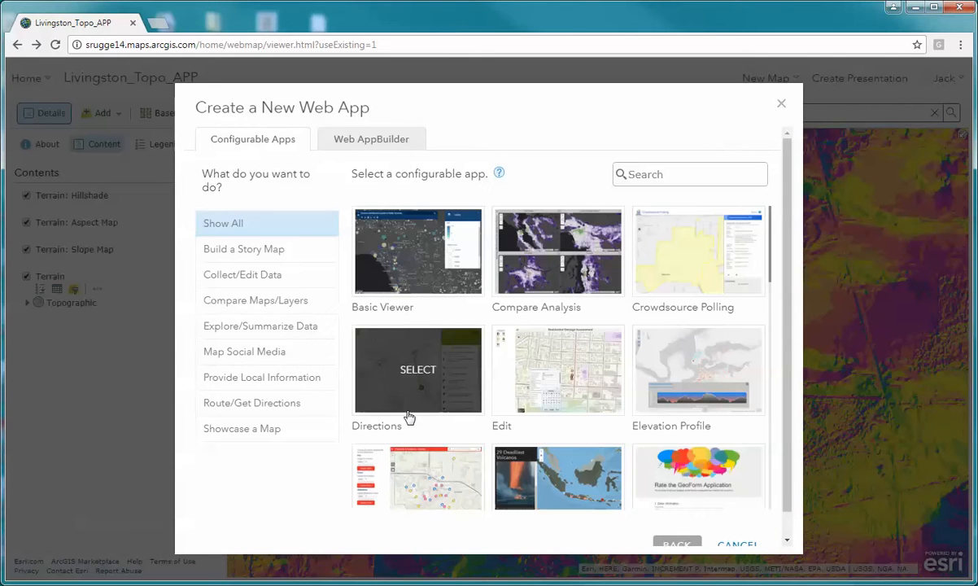
{"action": "left_click", "coordinate": [409, 258]}
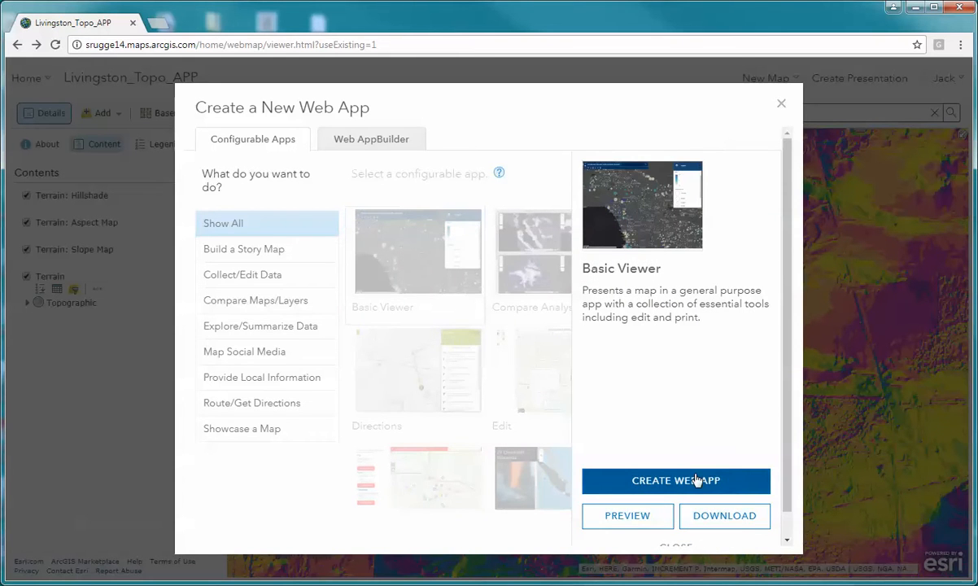
{"action": "left_click", "coordinate": [697, 480]}
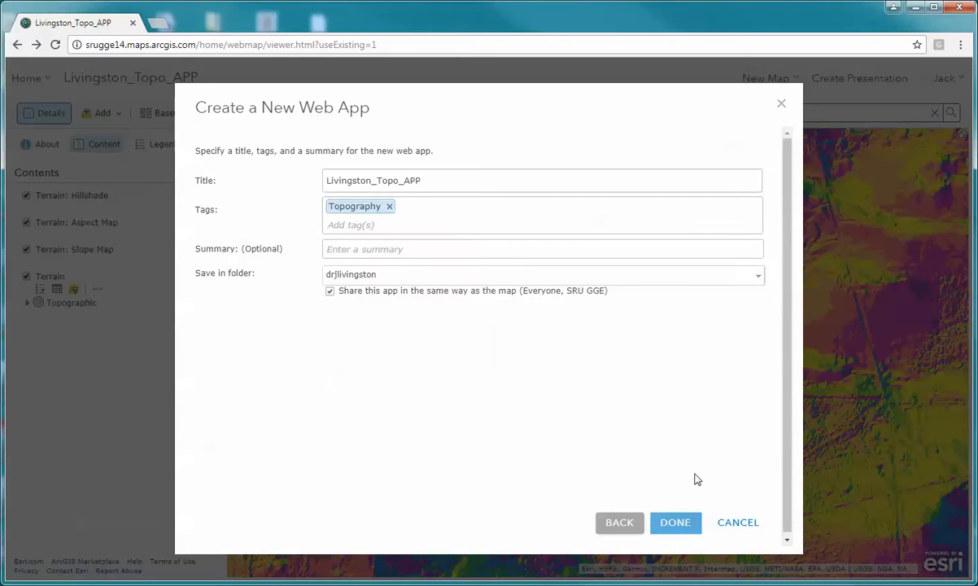
{"action": "left_click", "coordinate": [675, 523]}
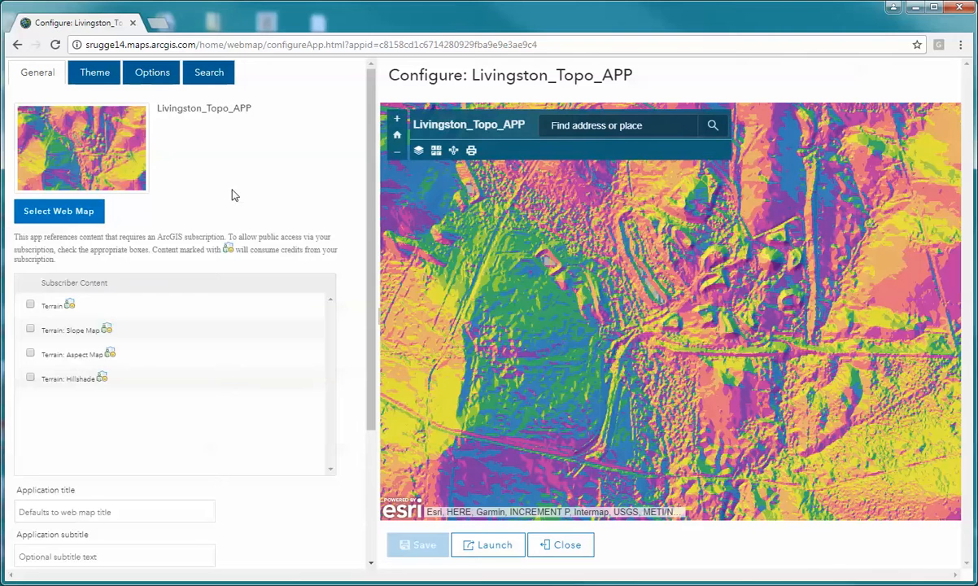
- Allow public access to the Terrain, Terrain: Slope Map, Terrain: Aspect Map and Terrain: Hillshade subscriber layers in the app
{"action": "left_click", "coordinate": [28, 306]}
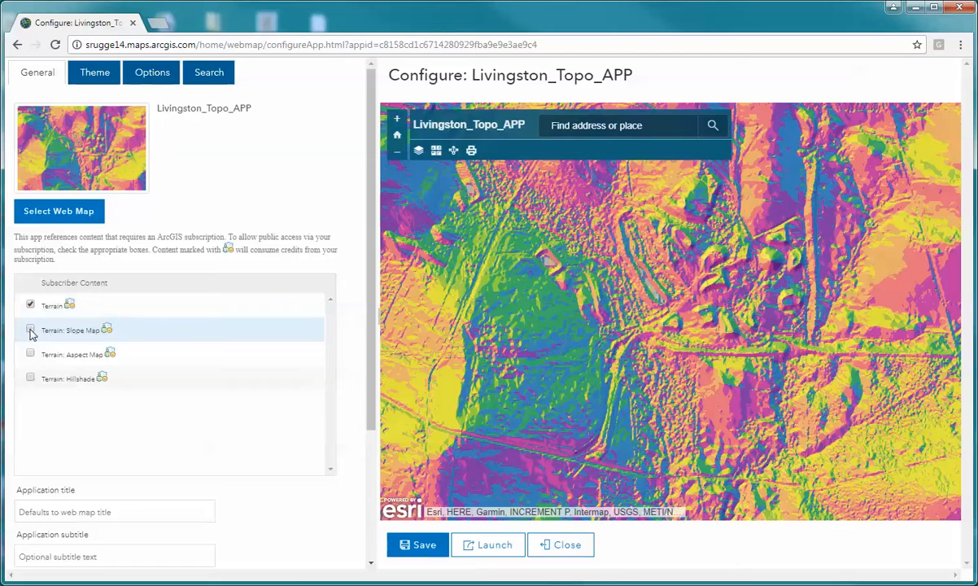
{"action": "left_click", "coordinate": [30, 331]}
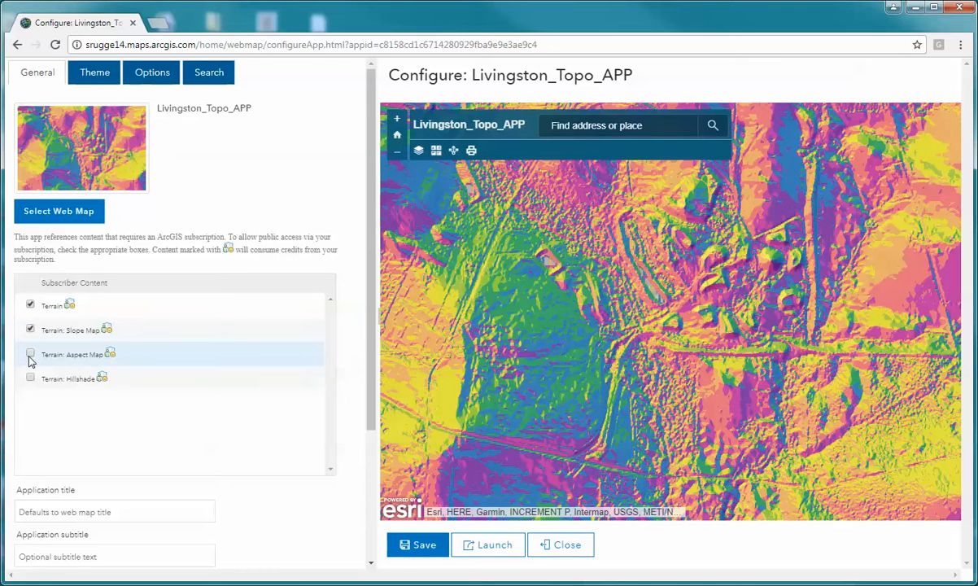
{"action": "left_click", "coordinate": [31, 356]}
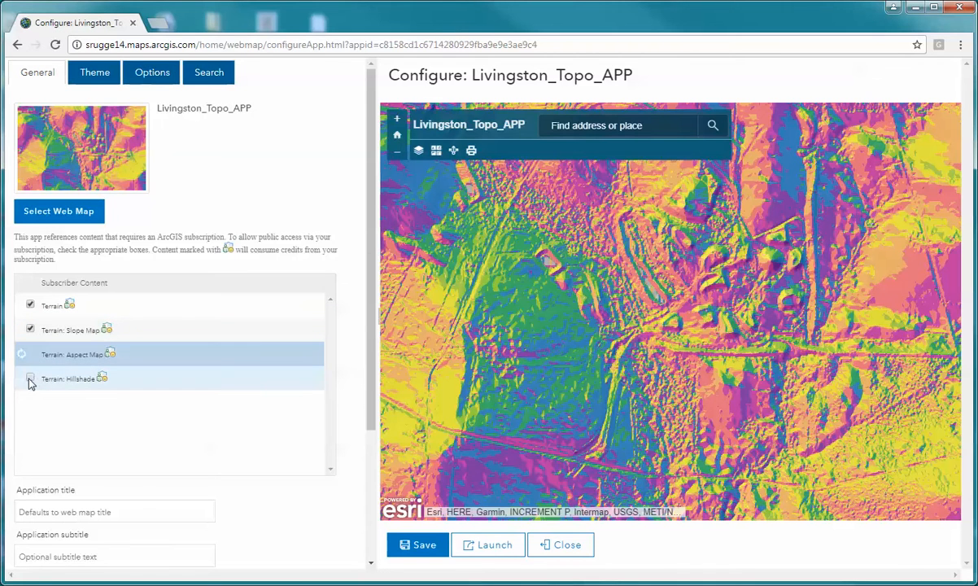
{"action": "left_click", "coordinate": [30, 380]}
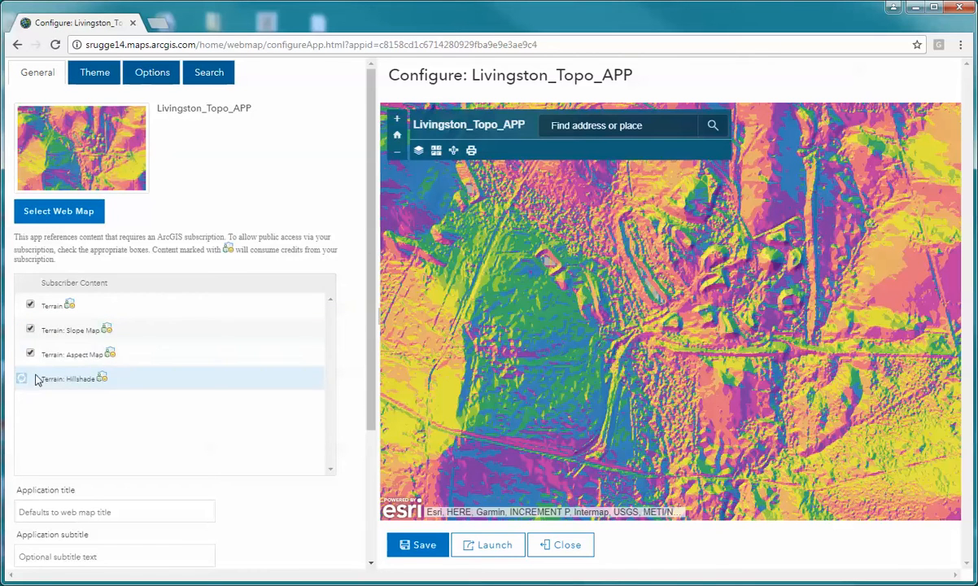
- Set the app theme's header color to dark green #267300
{"action": "left_click", "coordinate": [91, 78]}
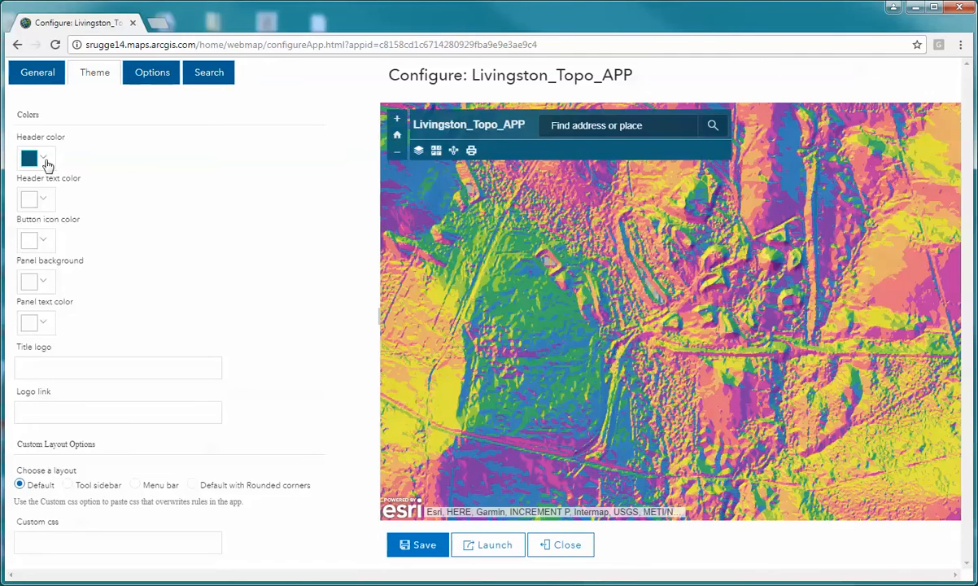
{"action": "left_click", "coordinate": [45, 163]}
{"action": "left_click", "coordinate": [99, 228]}
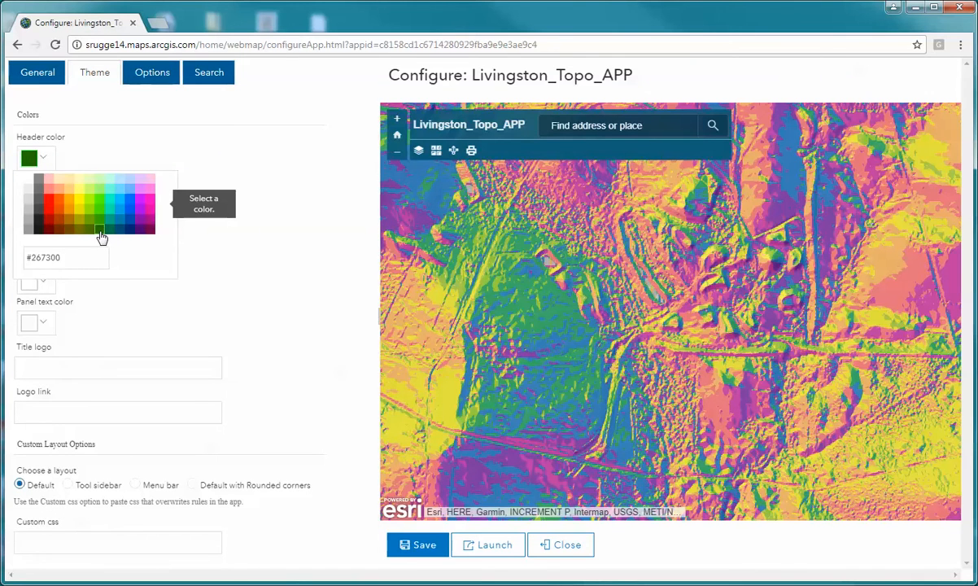
{"action": "left_click", "coordinate": [169, 123]}
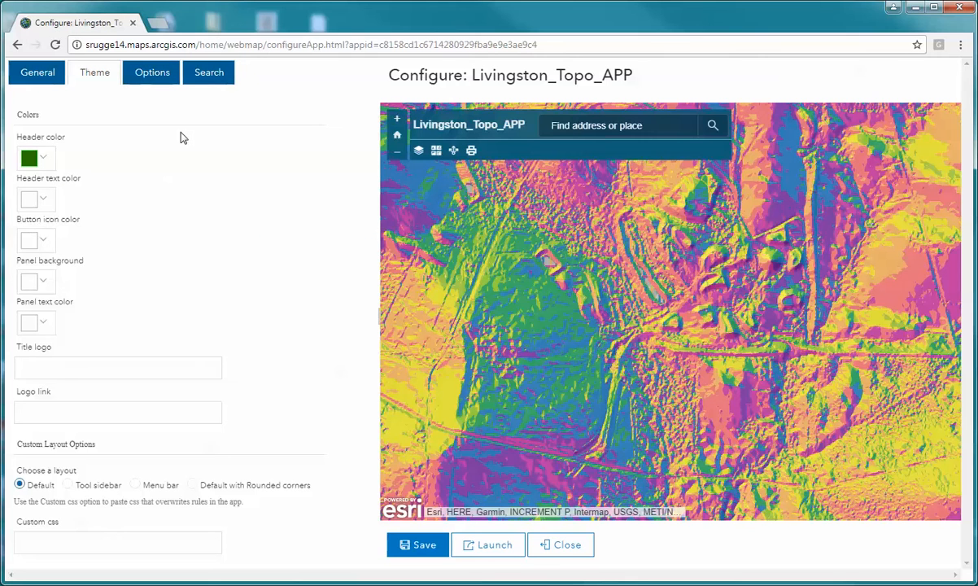
- Enable the Legend and Measure Tool in the app's toolbar options and save the configuration
{"action": "left_click", "coordinate": [141, 78]}
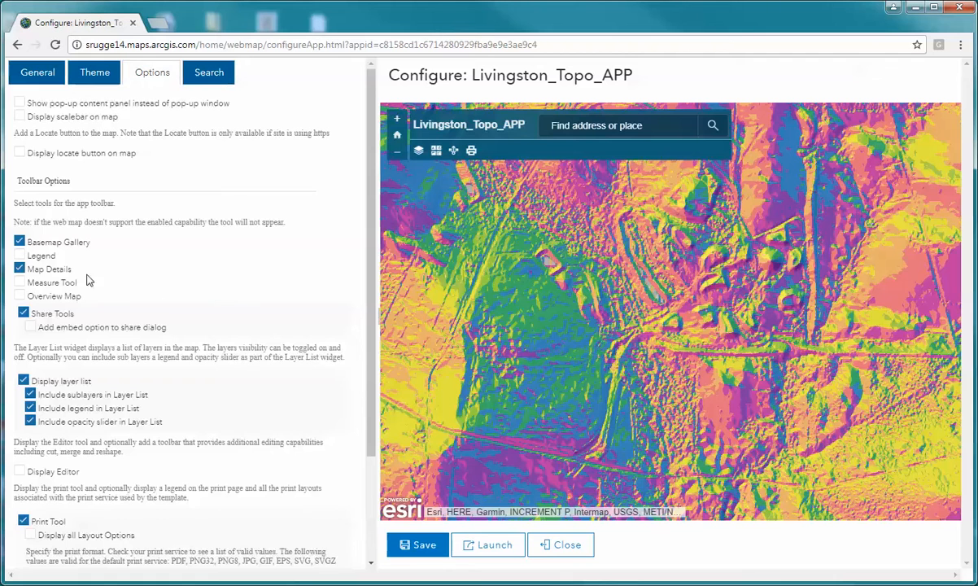
{"action": "left_click", "coordinate": [22, 255]}
{"action": "left_click", "coordinate": [19, 283]}
{"action": "left_click", "coordinate": [423, 547]}
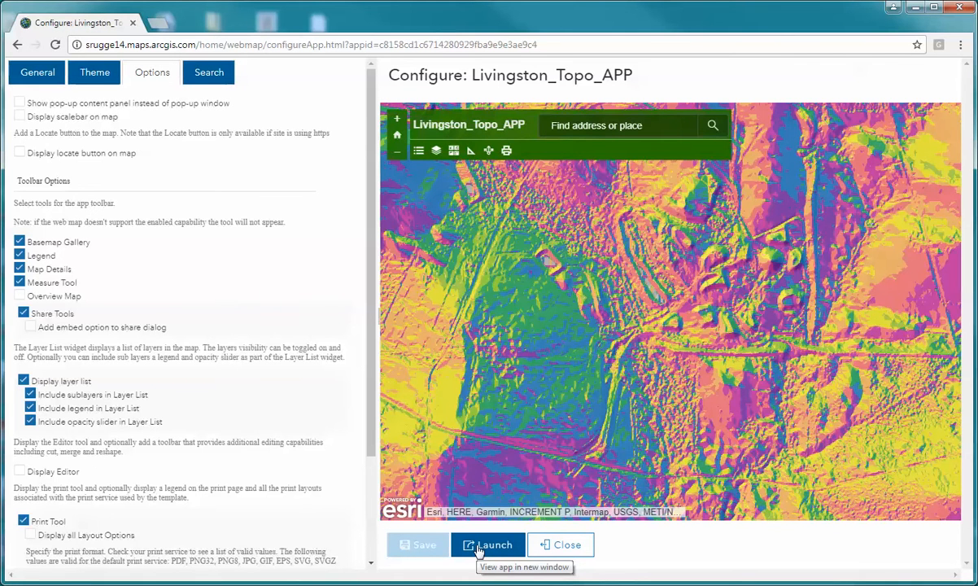
- Launch the configured web app and turn off its Terrain: Aspect Map and Terrain: Slope Map layers
{"action": "left_click", "coordinate": [479, 551]}
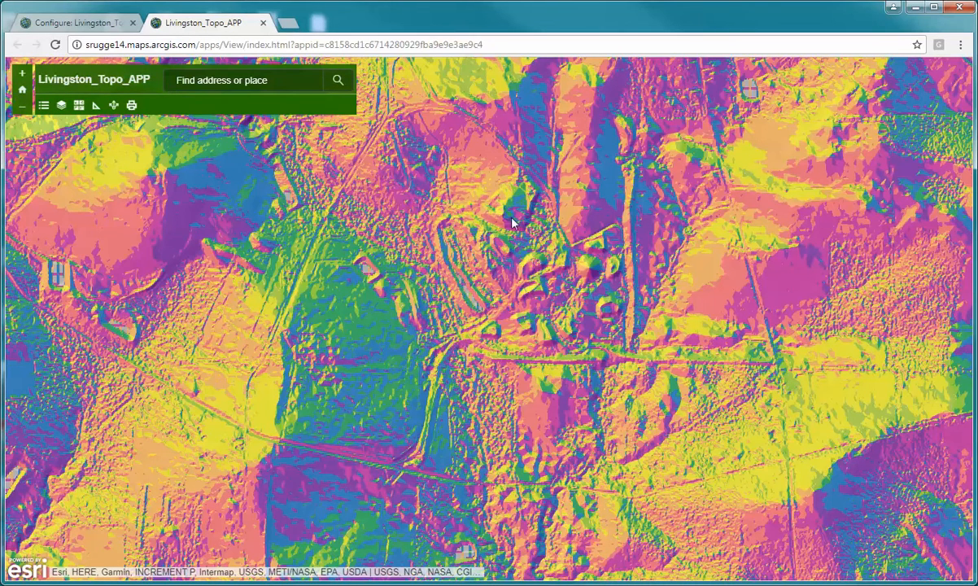
{"action": "left_click", "coordinate": [497, 44]}
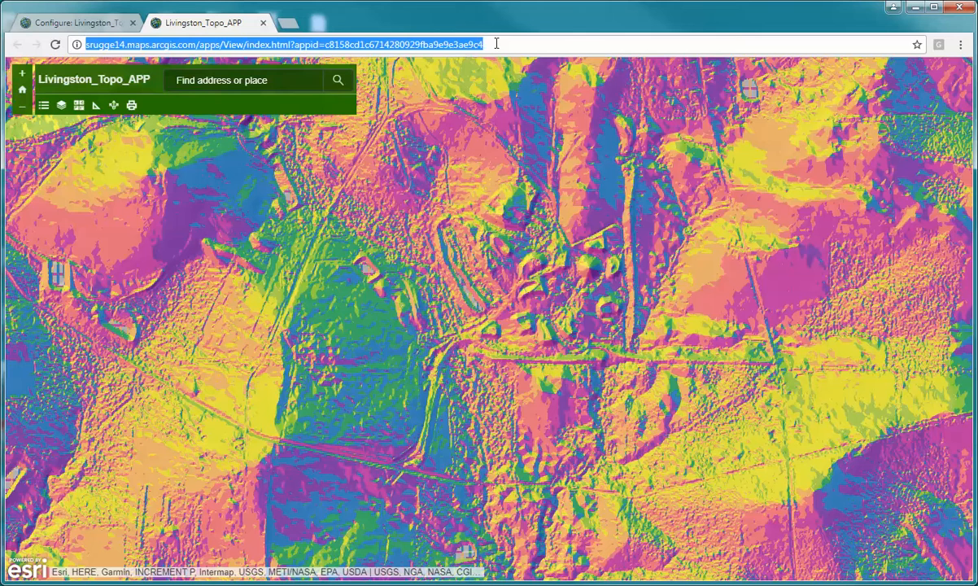
{"action": "left_click", "coordinate": [61, 106]}
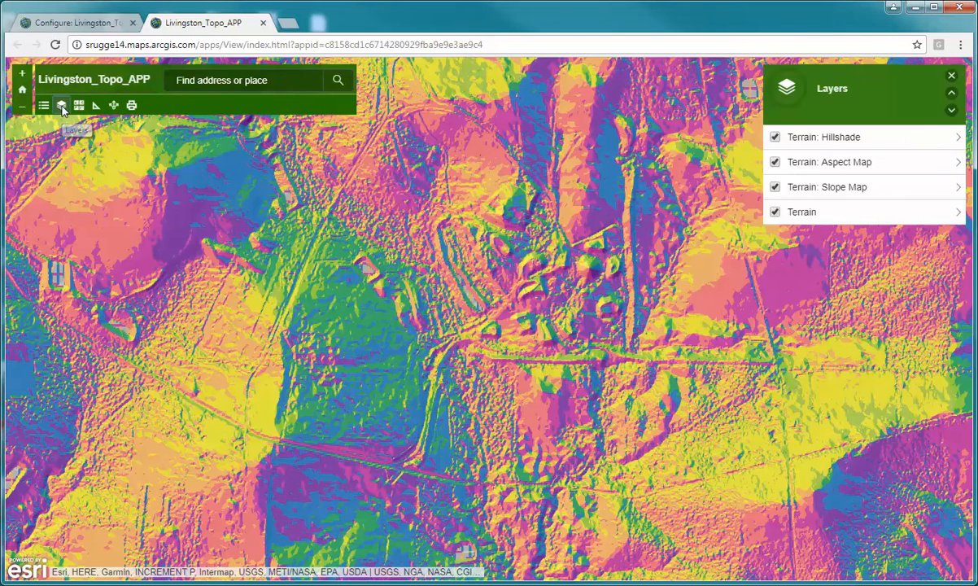
{"action": "left_click", "coordinate": [775, 162]}
{"action": "left_click", "coordinate": [774, 187]}
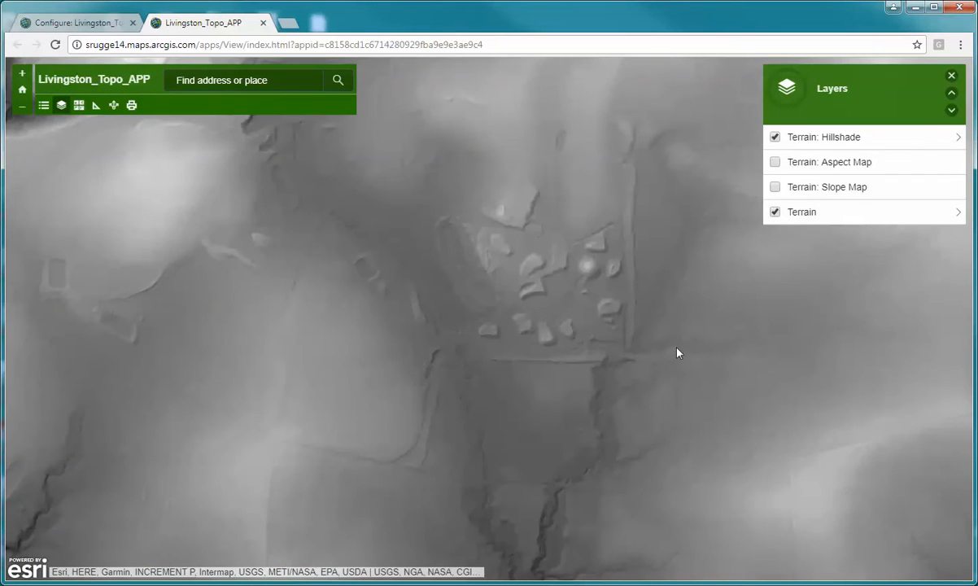
- Display the app's legend and examine the Terrain and Terrain: Hillshade layers over a wider area
{"action": "left_click", "coordinate": [45, 106]}
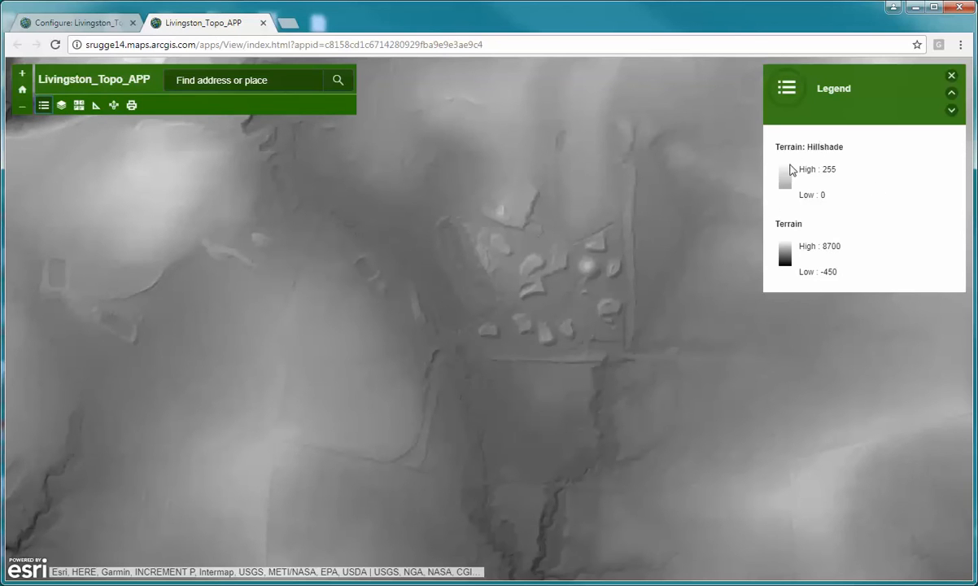
{"action": "scroll", "coordinate": [542, 351], "scroll_direction": "down", "scroll_amount": 1}
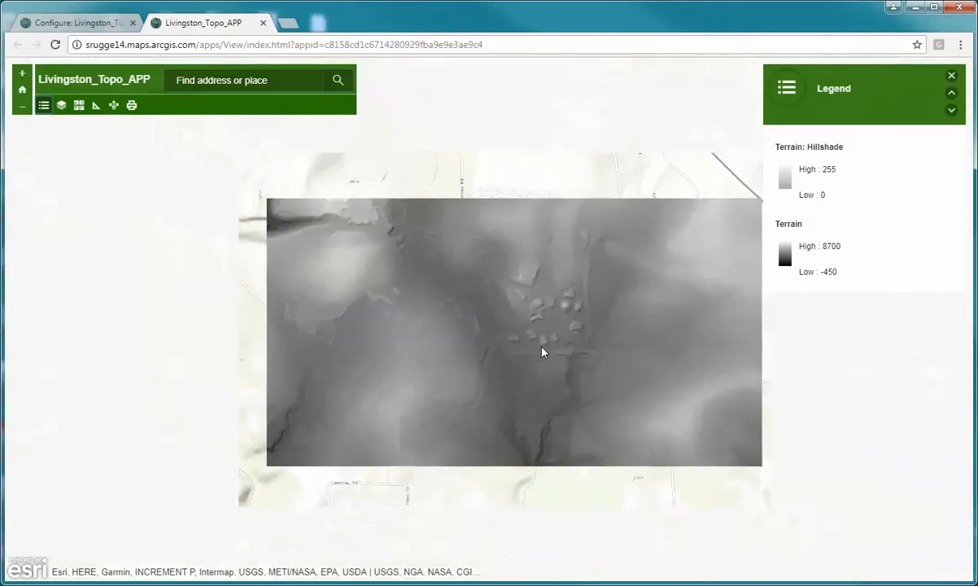
{"action": "scroll", "coordinate": [543, 352], "scroll_direction": "up", "scroll_amount": 1}
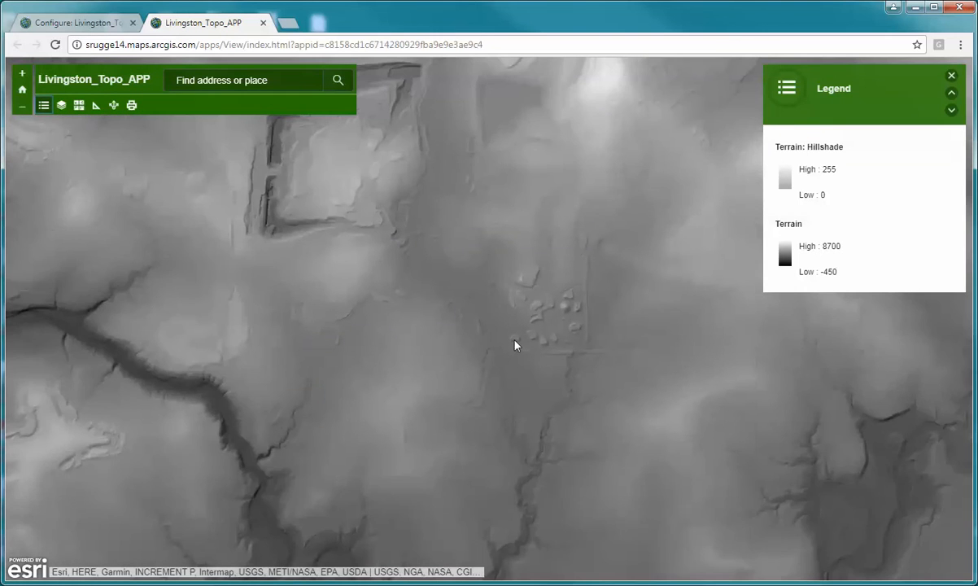